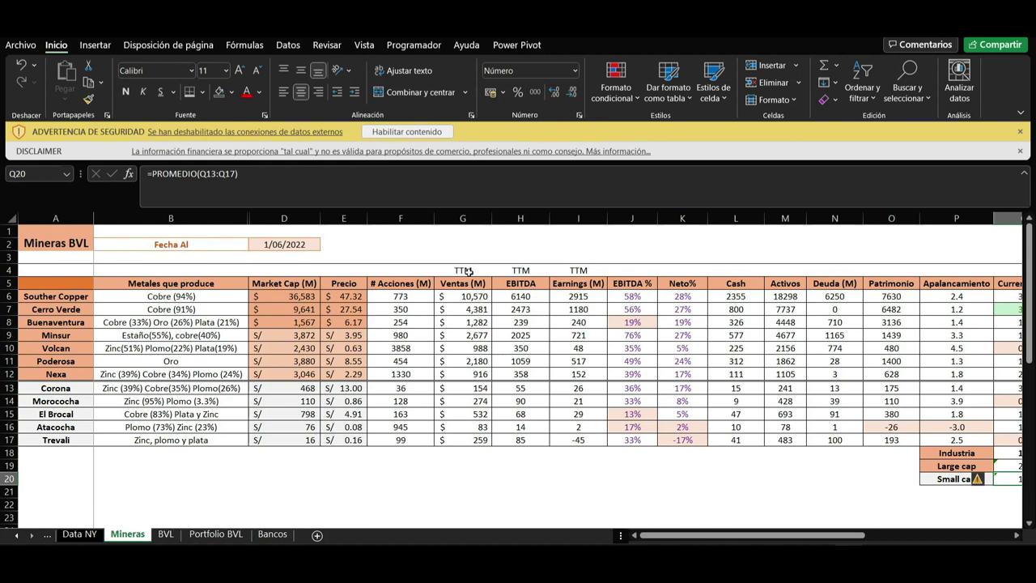
- Examine the TTM sales, EBITDA, earnings and margin columns together with the sheet's reference date
left_click_drag(468, 272, 662, 439)
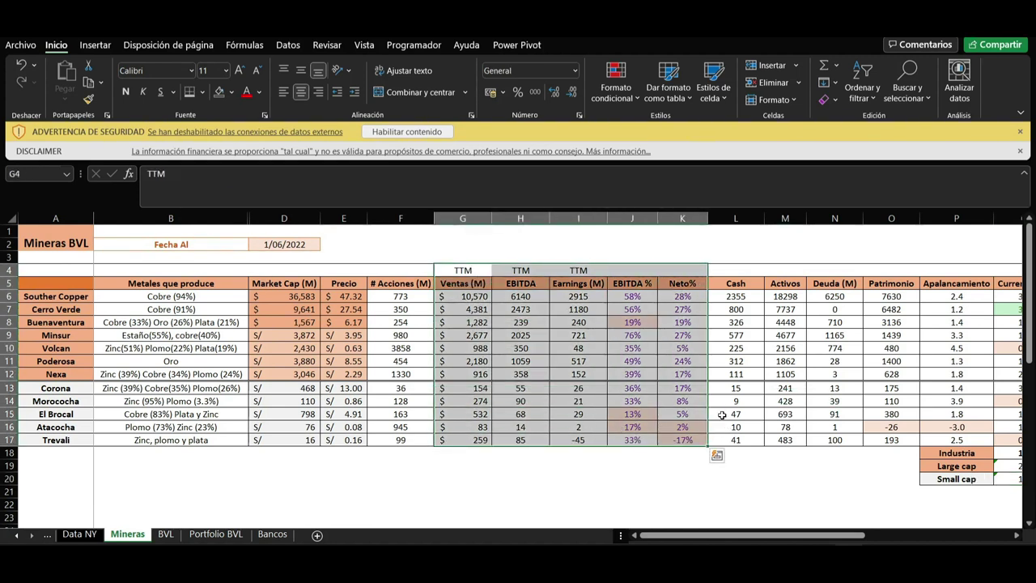
left_click(698, 358)
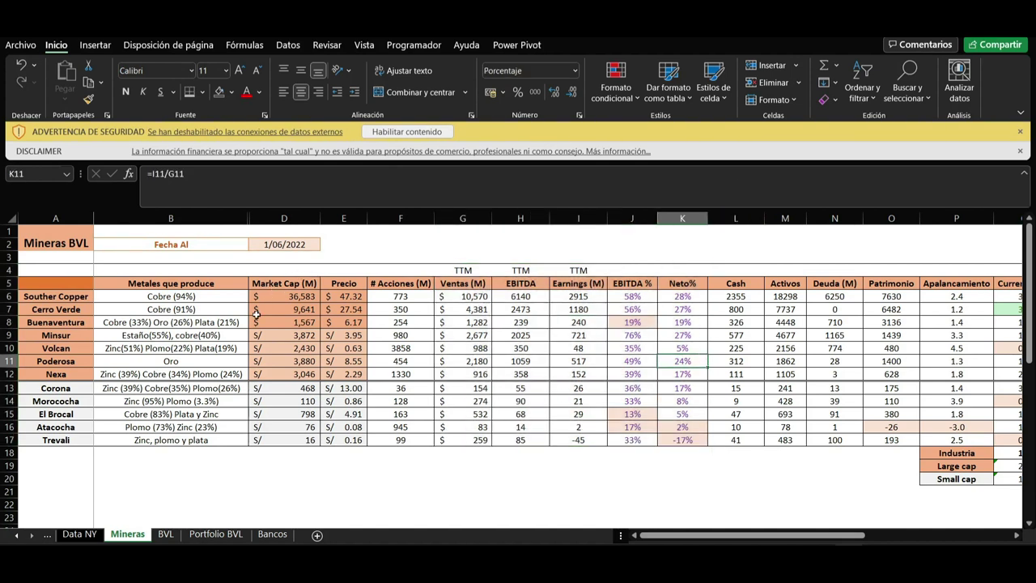
left_click(296, 246)
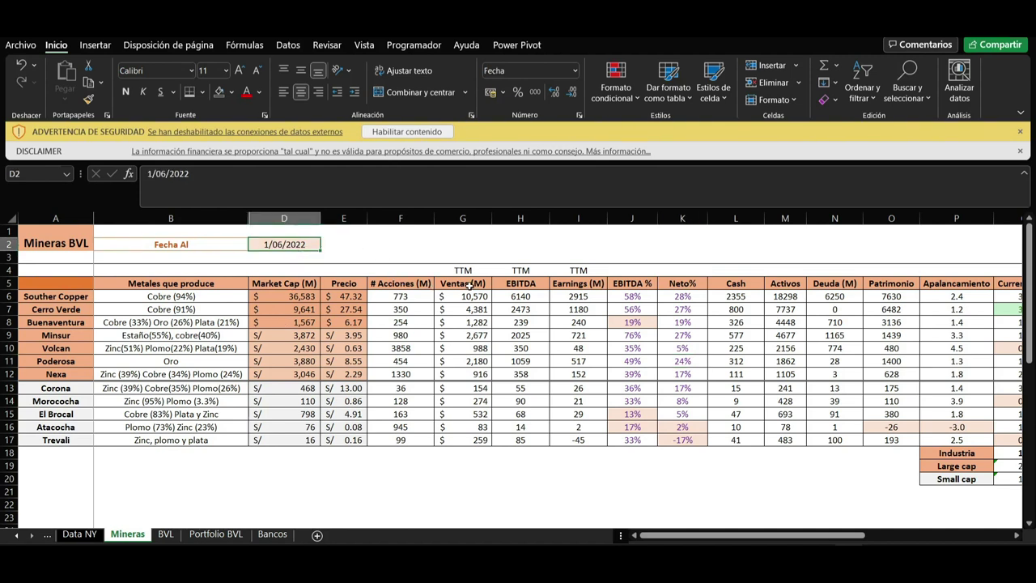
left_click_drag(468, 270, 576, 270)
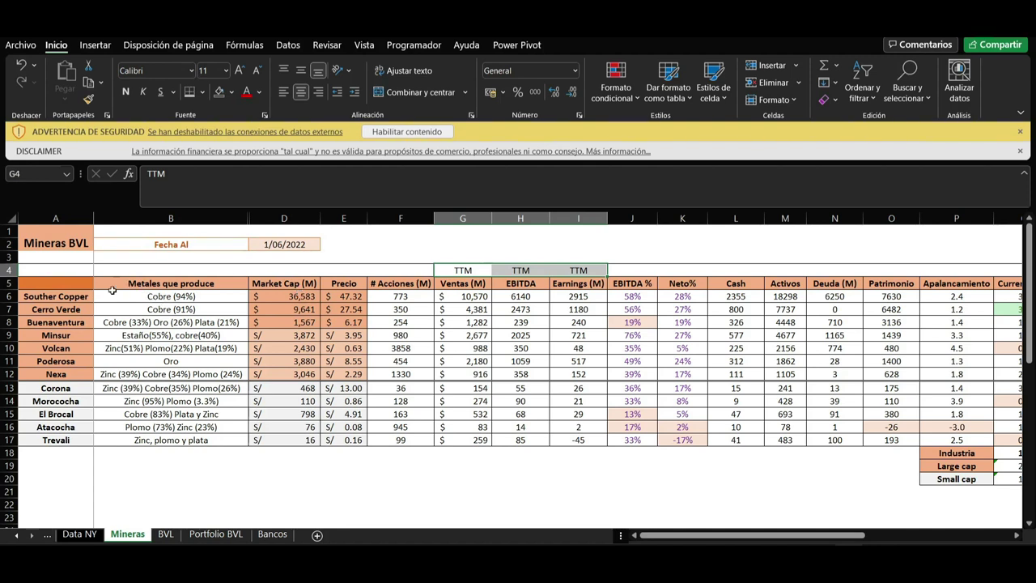
- Review the company list, comparing the large-cap group from Souther Copper to Nexa with the small-cap group from Corona to Trevali
left_click_drag(68, 296, 71, 416)
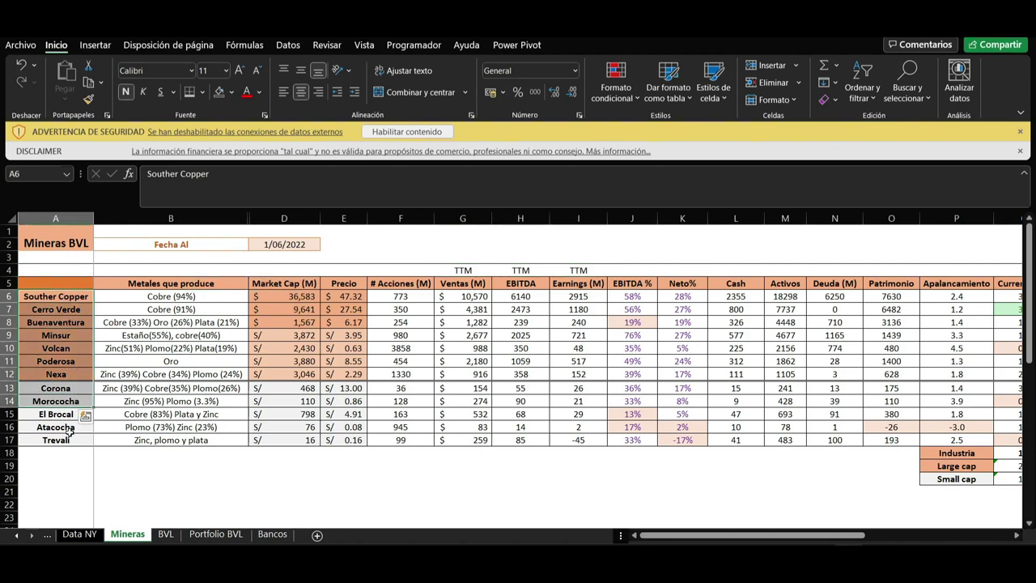
left_click(70, 438)
left_click_drag(61, 370, 73, 295)
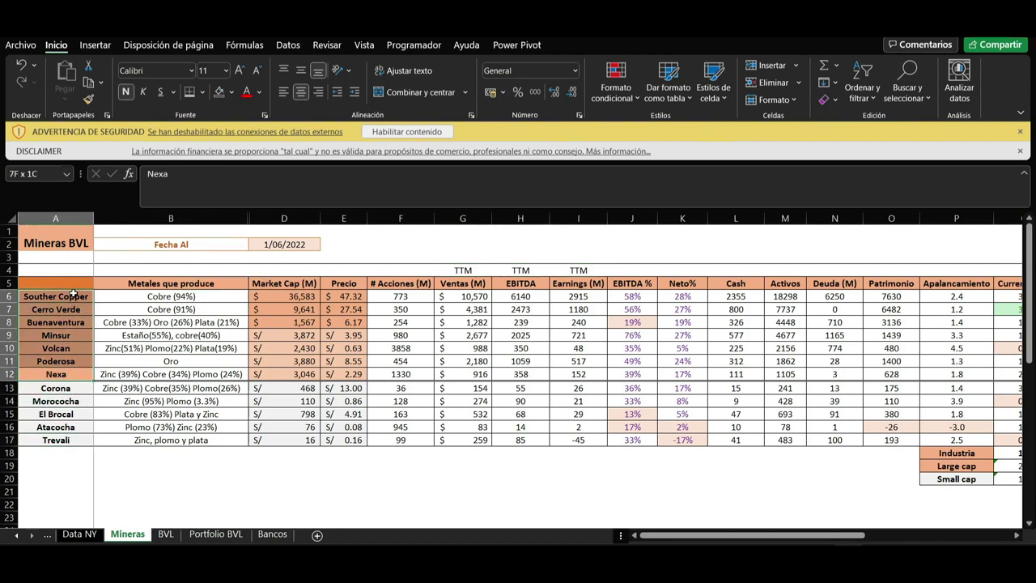
left_click(944, 467)
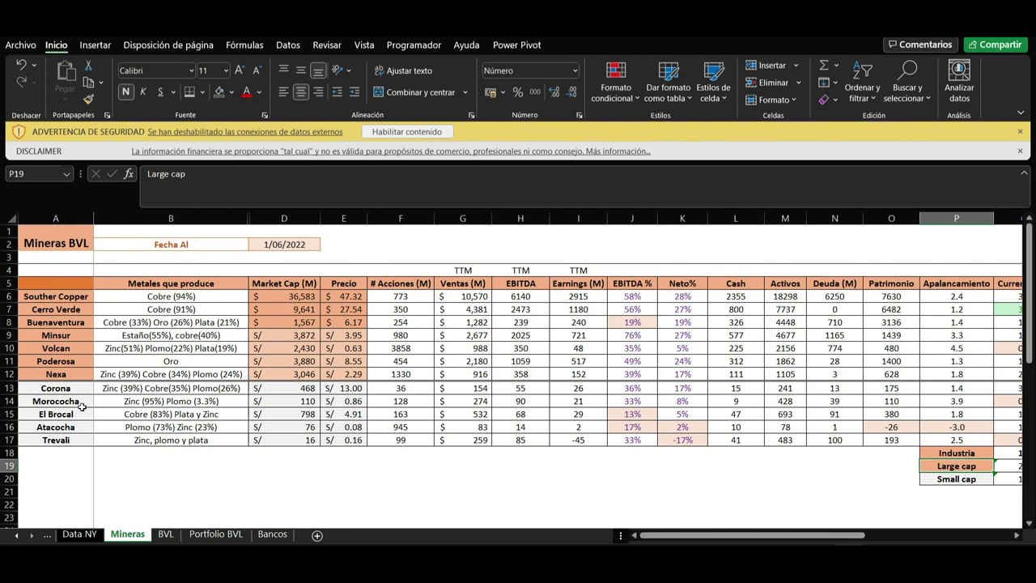
left_click(57, 387)
left_click_drag(56, 387, 59, 440)
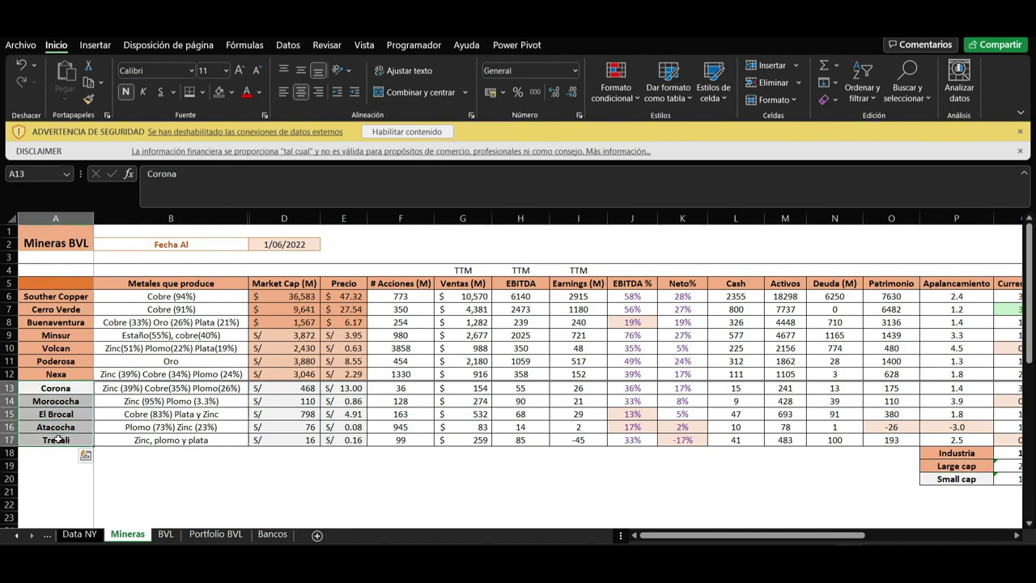
left_click(852, 482)
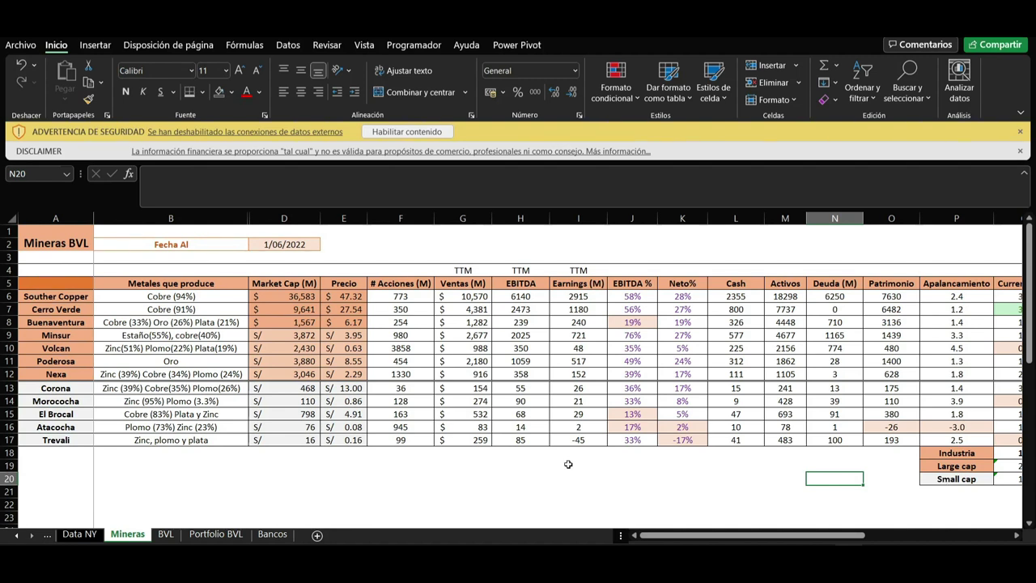
left_click(7, 440)
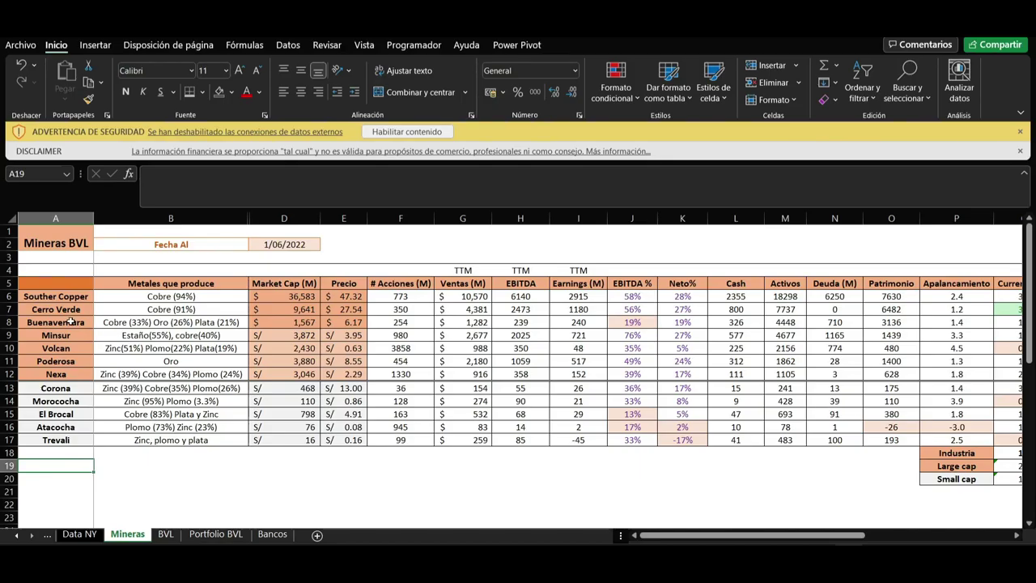
left_click(55, 322)
left_click(55, 401)
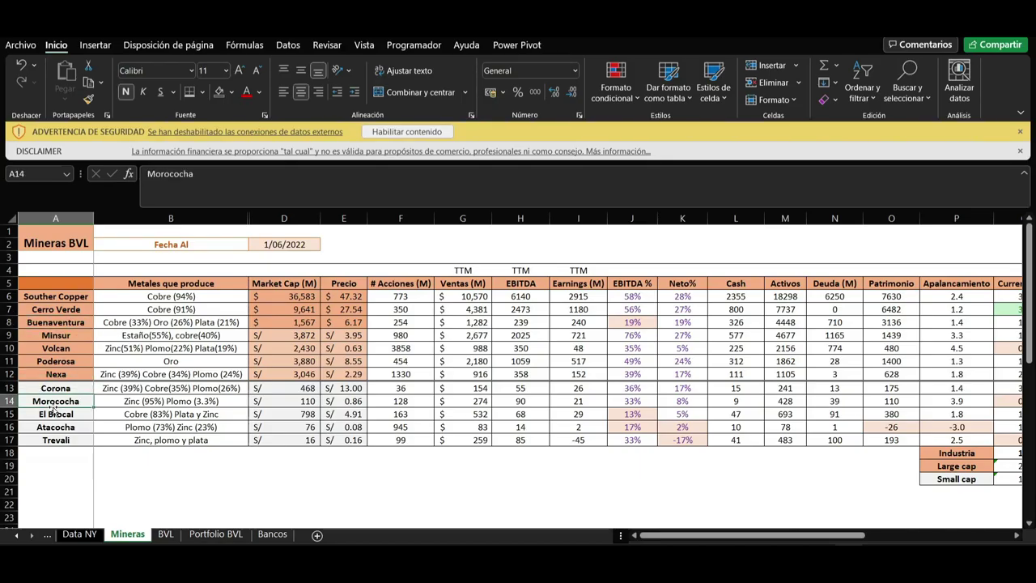
left_click(55, 362)
left_click(53, 413)
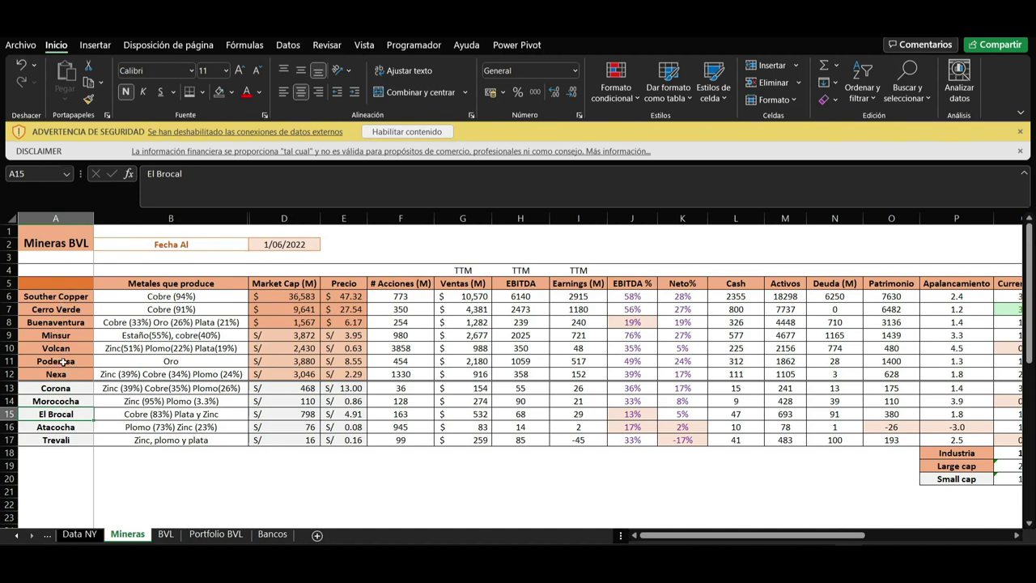
left_click(61, 297)
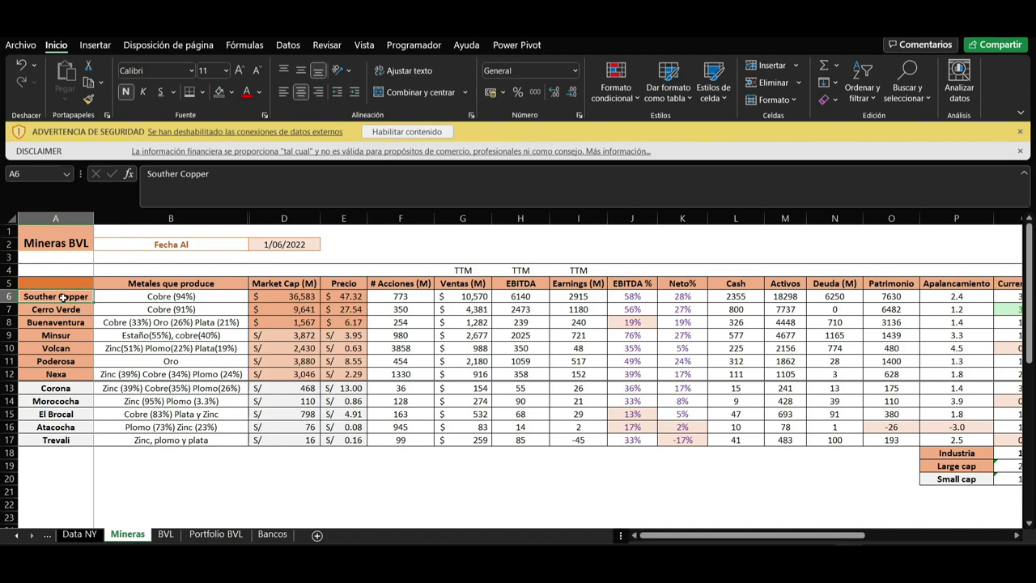
- Examine the Market Cap and Precio columns, distinguishing the companies quoted in dollars from those quoted in soles
left_click_drag(312, 285, 282, 440)
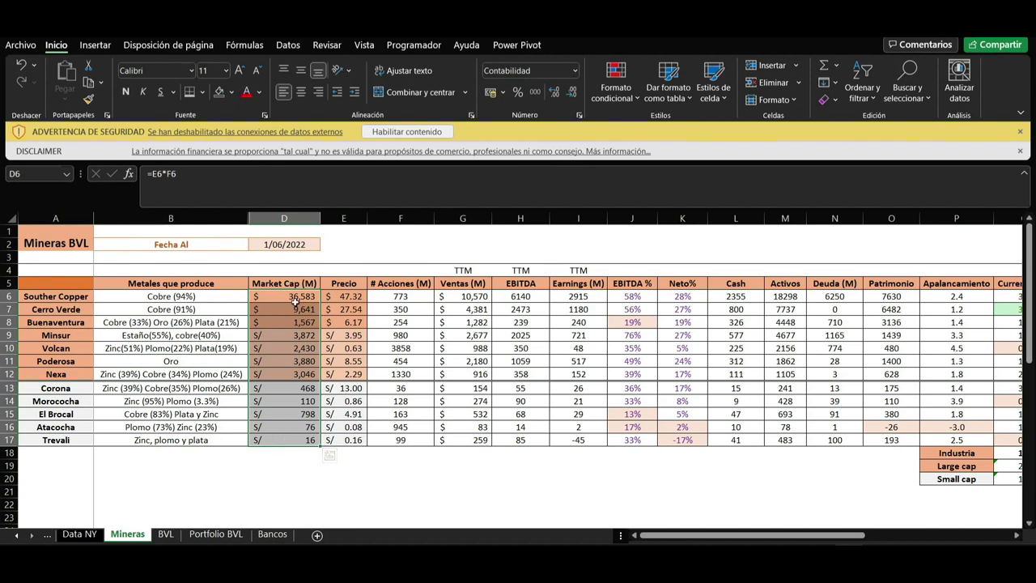
left_click_drag(295, 298, 339, 320)
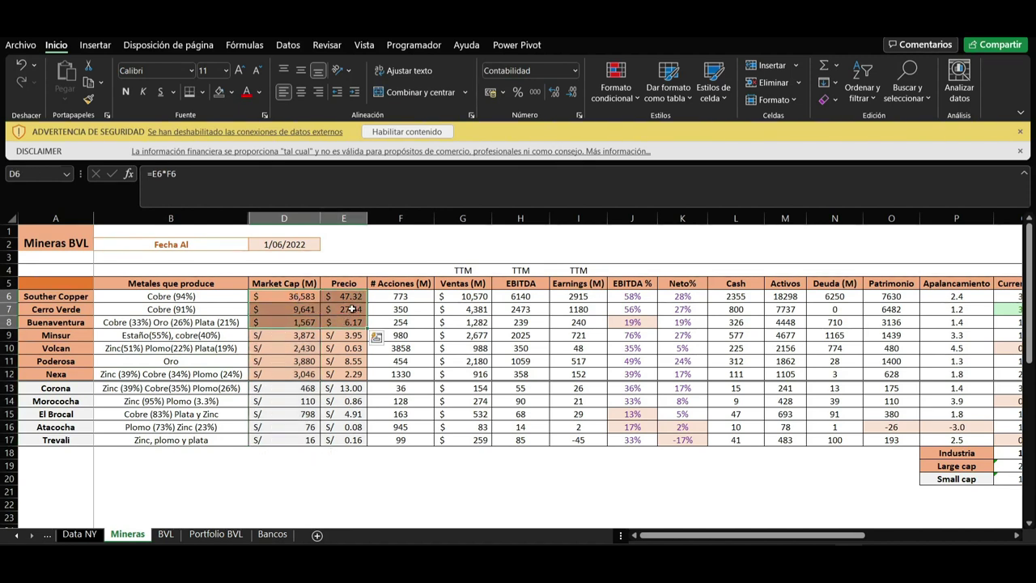
left_click(349, 309)
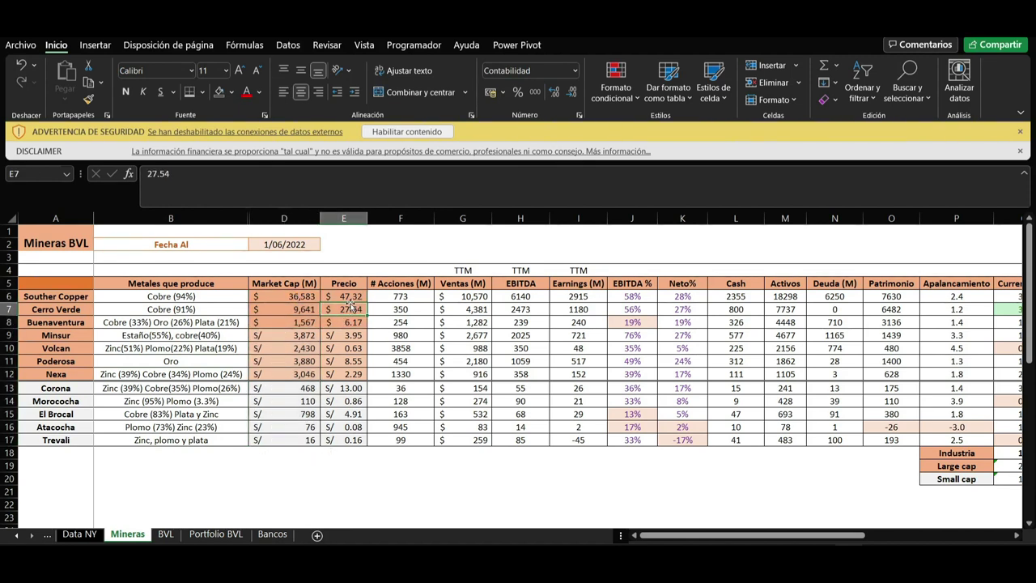
left_click(292, 333)
left_click_drag(292, 333, 343, 376)
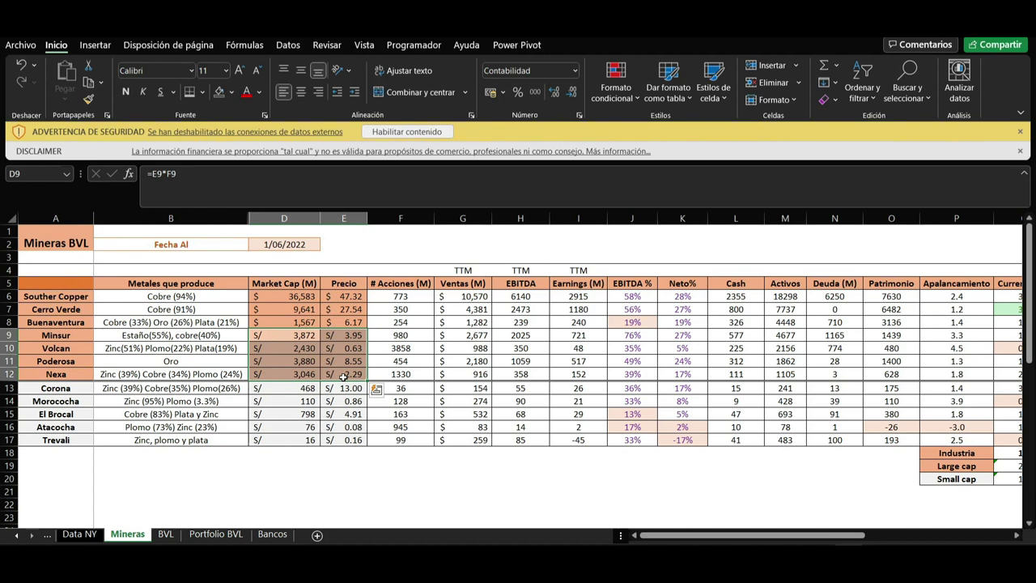
left_click(303, 393)
- Compare the EBITDA % of large and small caps, checking Buenaventura, El Brocal and Atacocha, plus Atacocha's Patrimonio
left_click(570, 439)
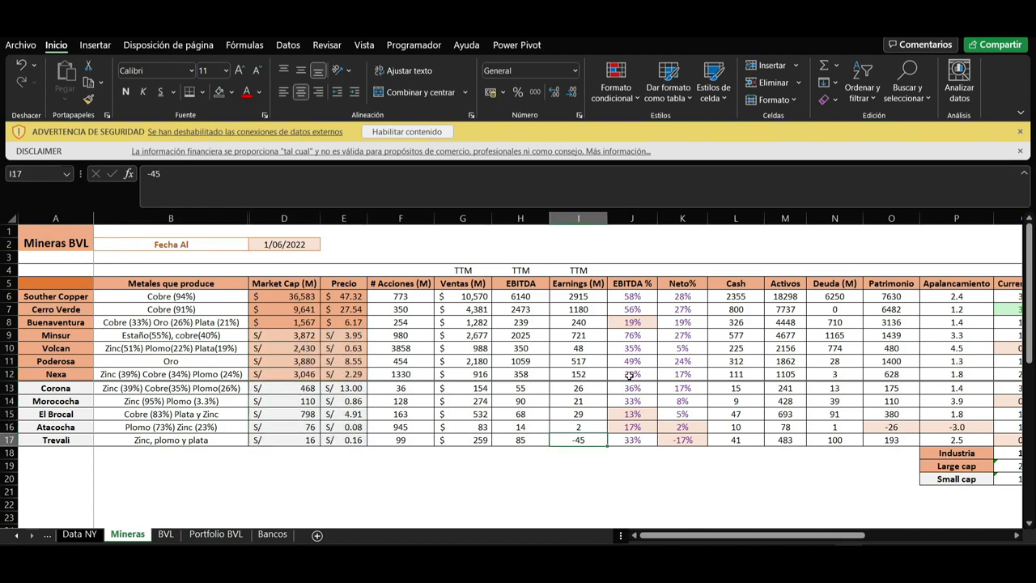
left_click_drag(632, 377, 632, 296)
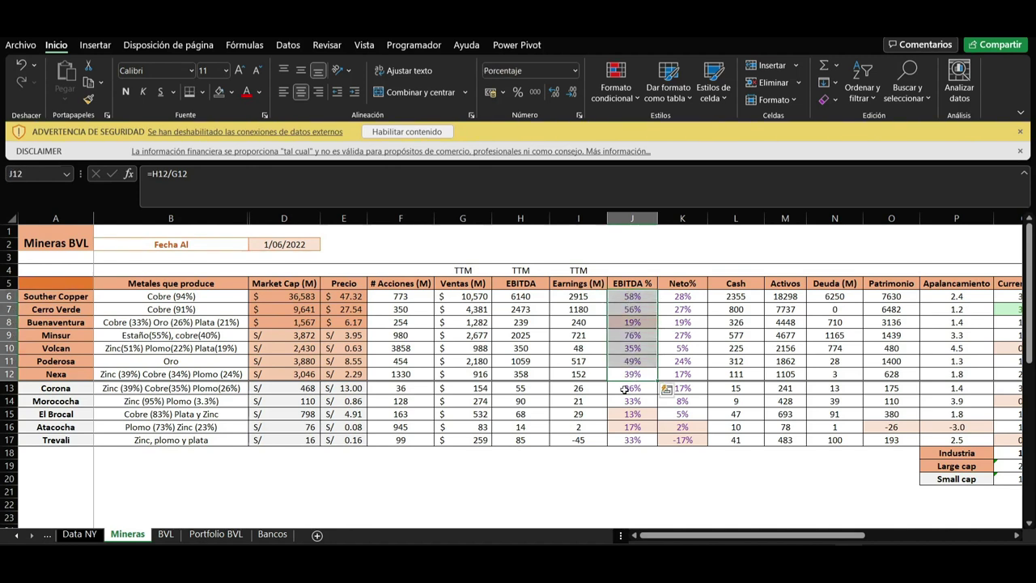
left_click_drag(624, 393, 623, 388)
left_click_drag(626, 444, 626, 445)
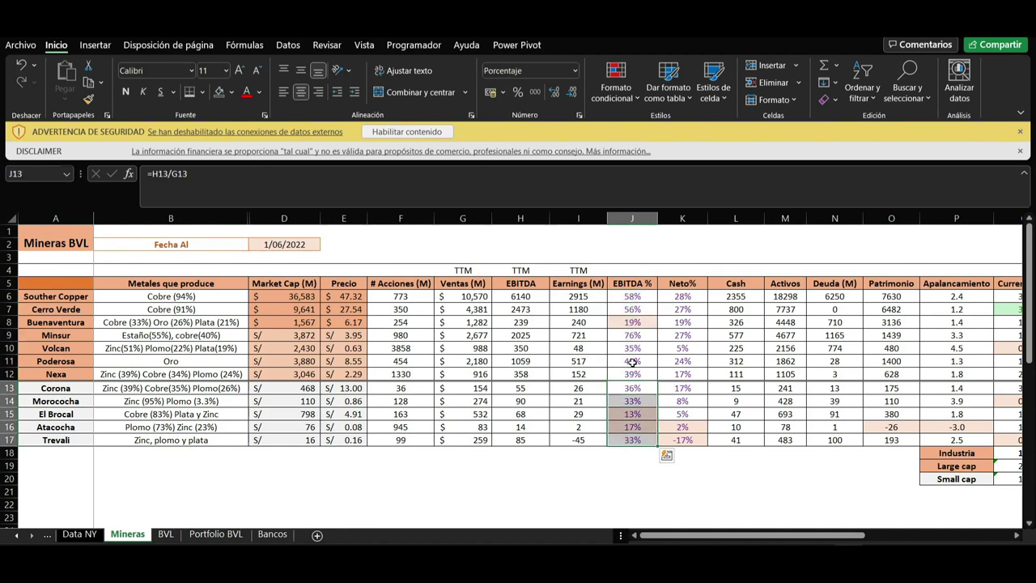
left_click_drag(635, 369, 635, 312)
left_click(641, 322)
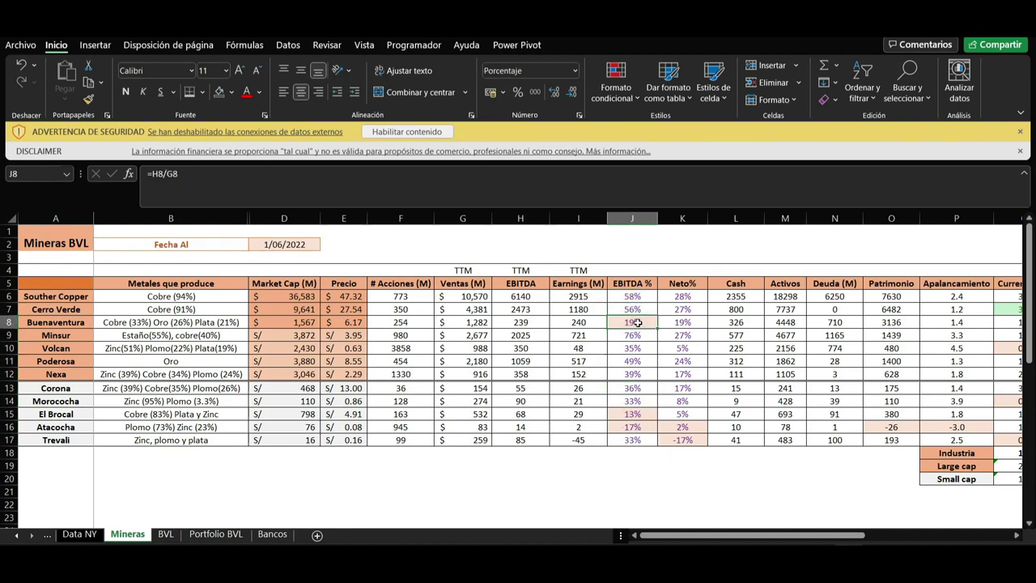
mouse_move(819, 541)
left_mouse_down()
mouse_move(840, 541)
mouse_move(829, 541)
left_mouse_up()
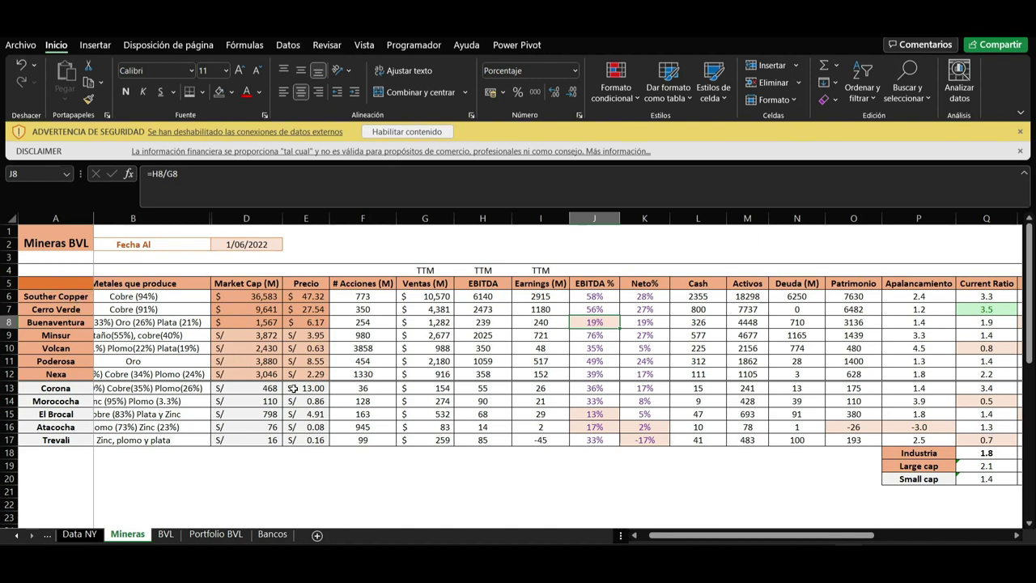
left_click(591, 410)
left_click(596, 426)
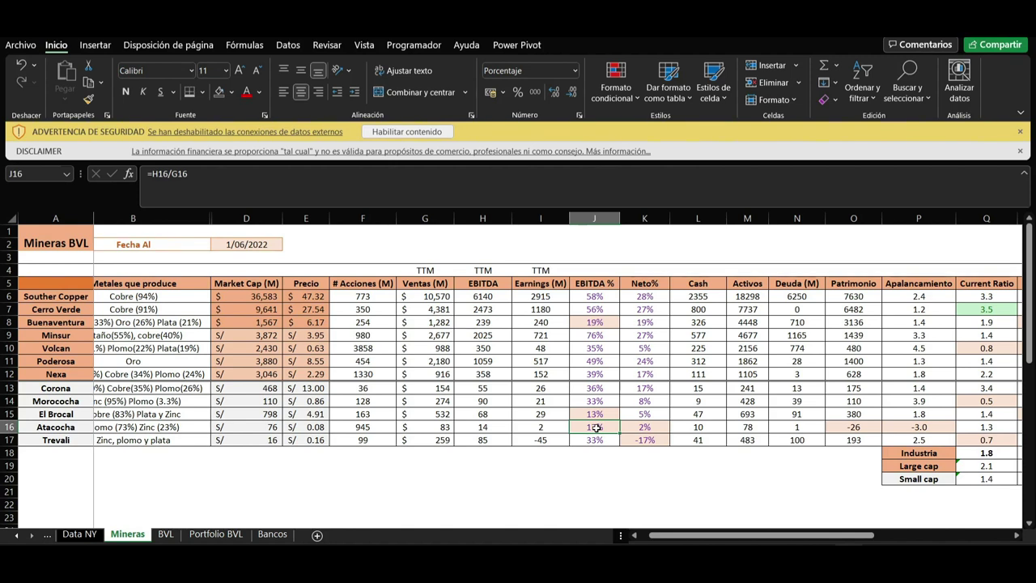
left_click(854, 426)
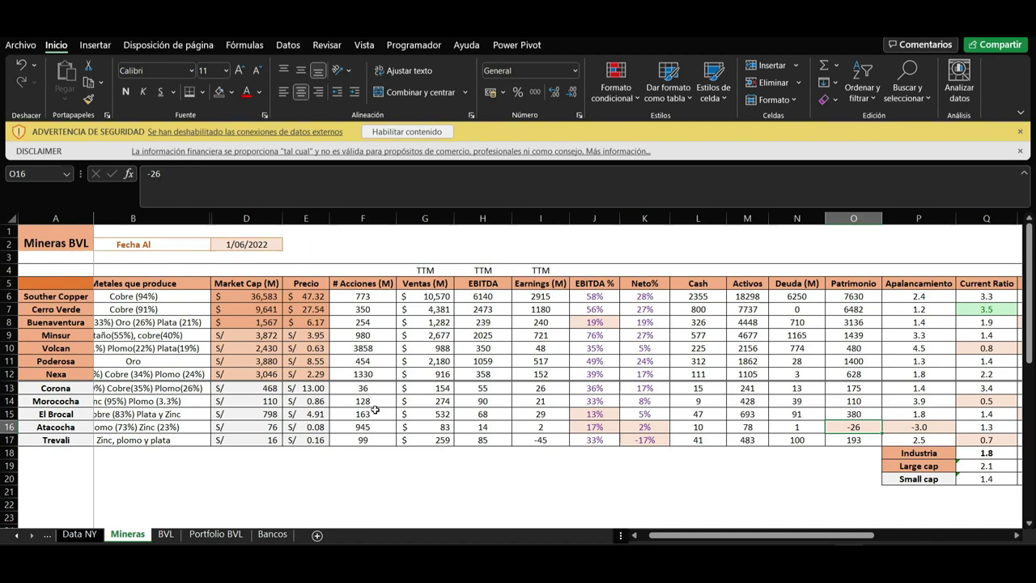
- Fill the entire Atacocha row, row 16, with the standard dark red colour
left_click(6, 426)
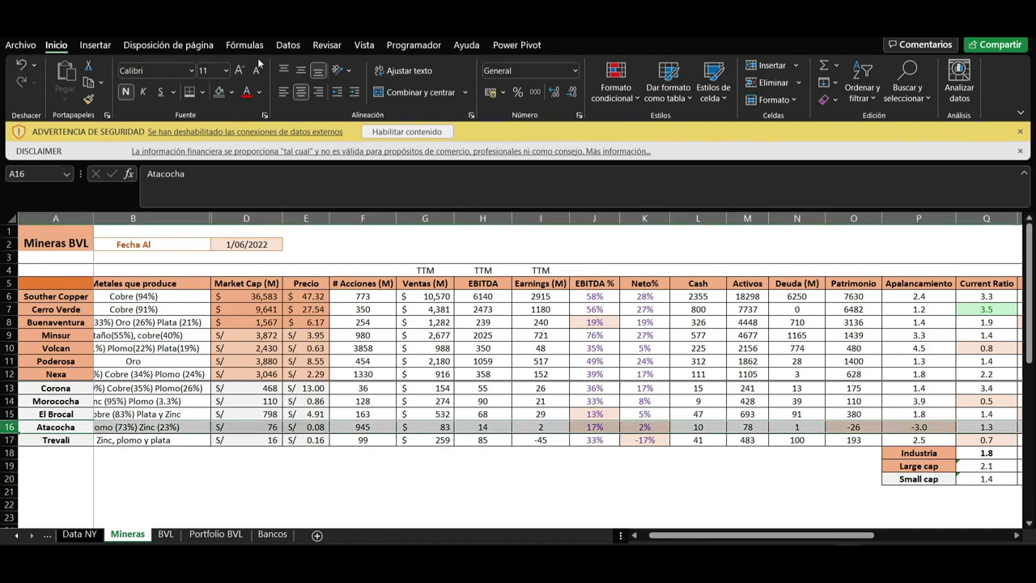
left_click(233, 94)
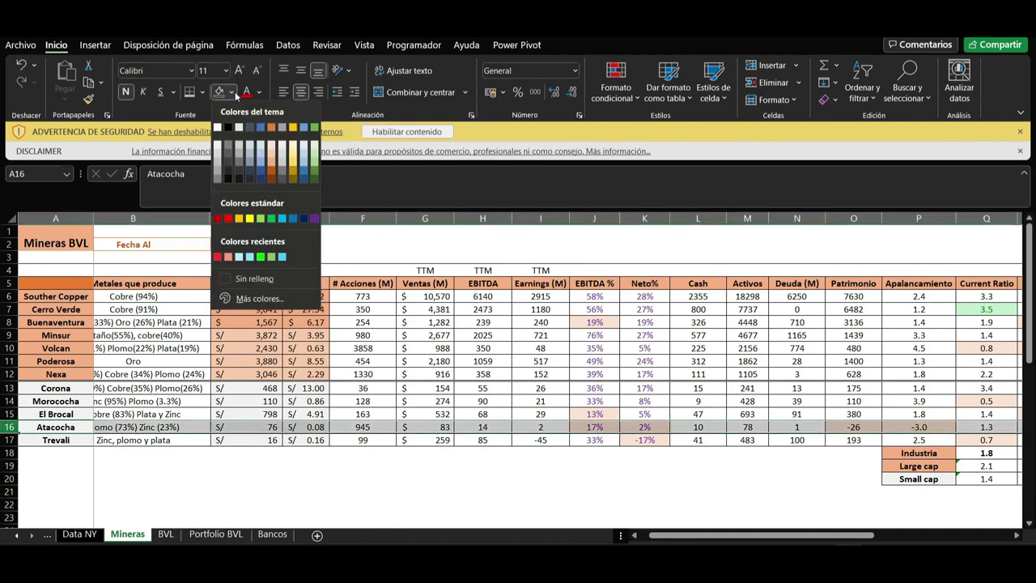
left_click(220, 220)
left_click(543, 463)
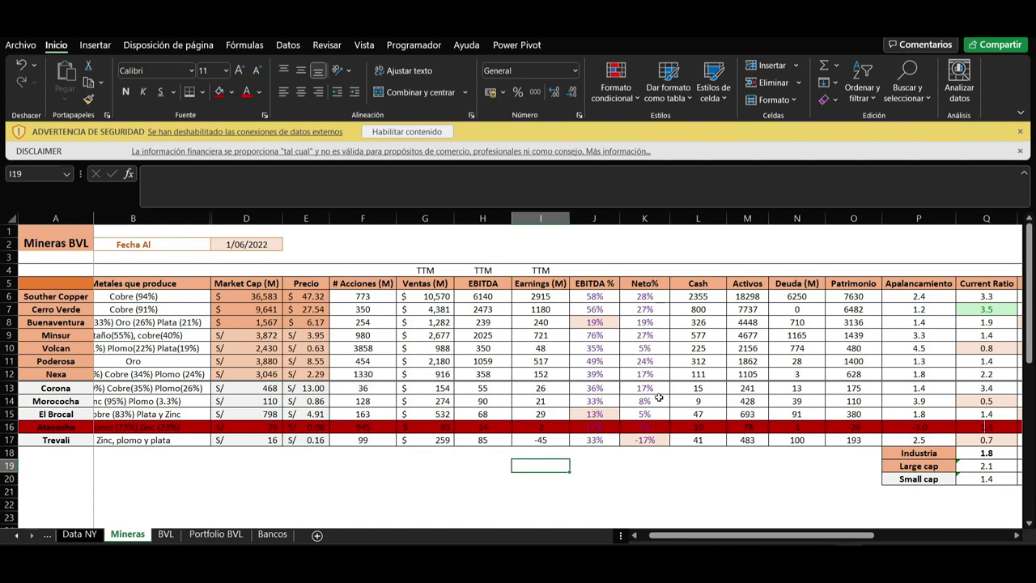
- Inspect Atacocha's Patrimonio, Apalancamiento, Deuda/EBITDA and EV/EBITDA cells and the formulas behind its ratios
left_click(857, 427)
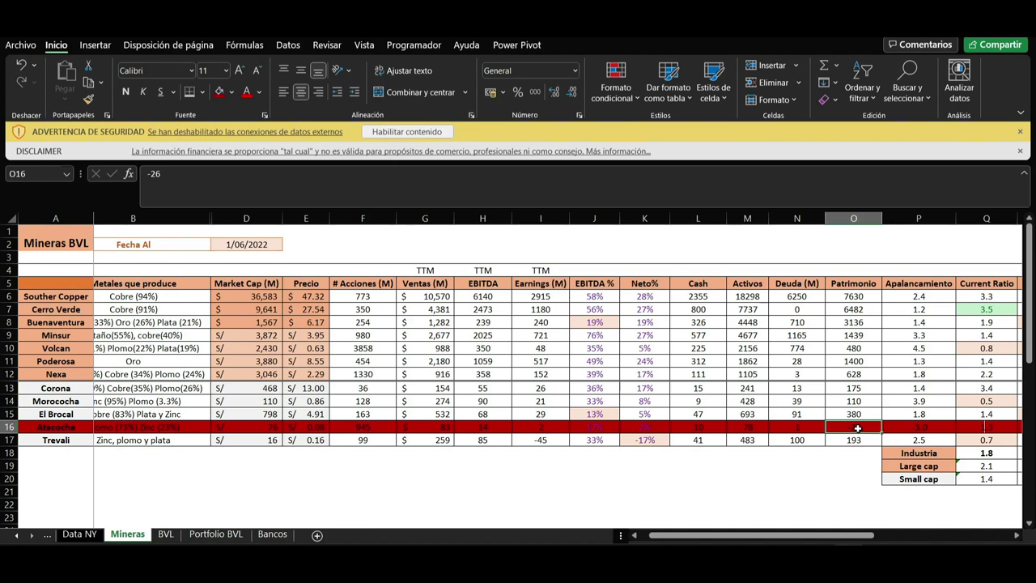
left_click(923, 425)
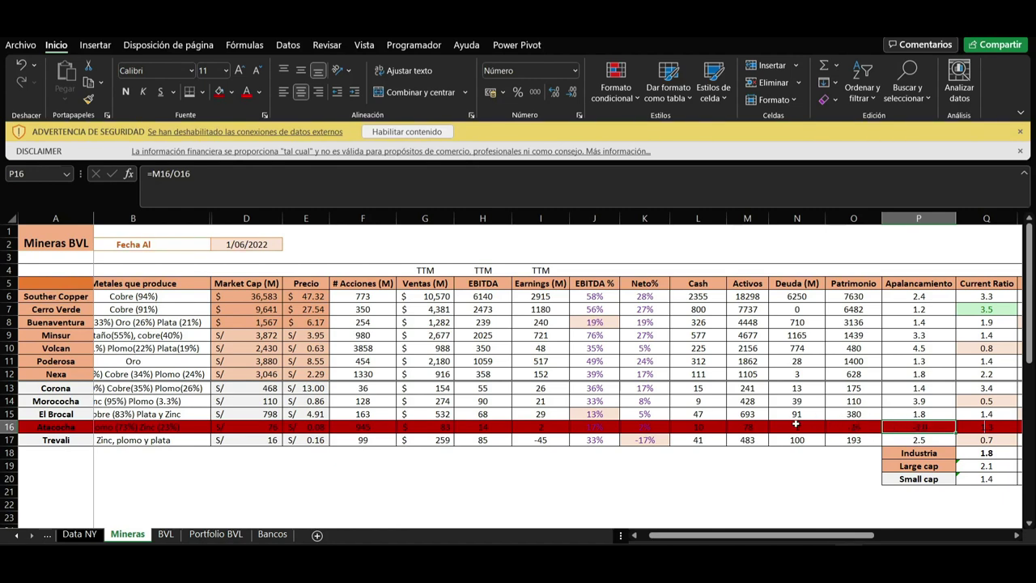
left_click_drag(829, 542, 873, 541)
left_click(867, 426)
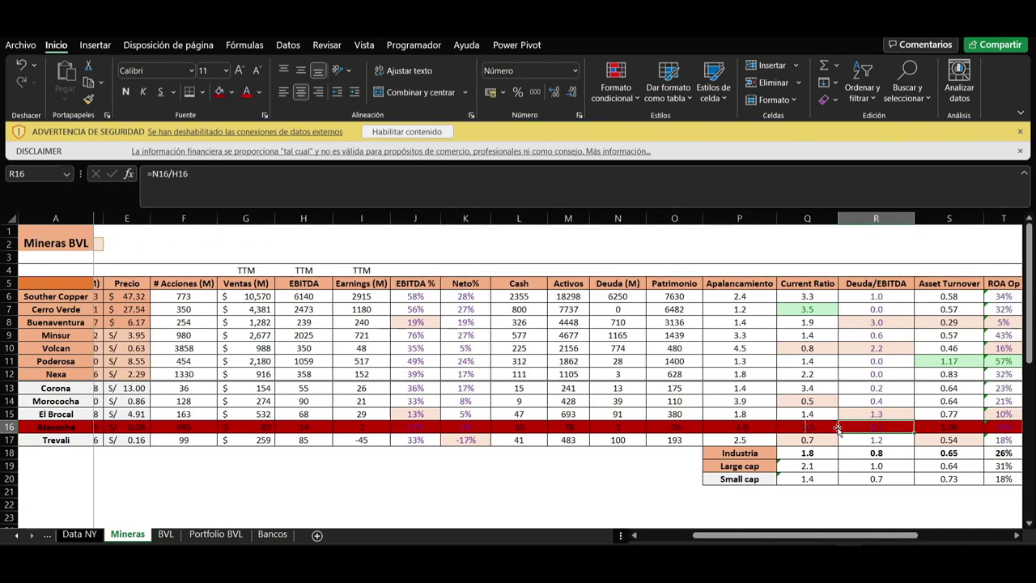
left_click_drag(840, 427, 830, 429)
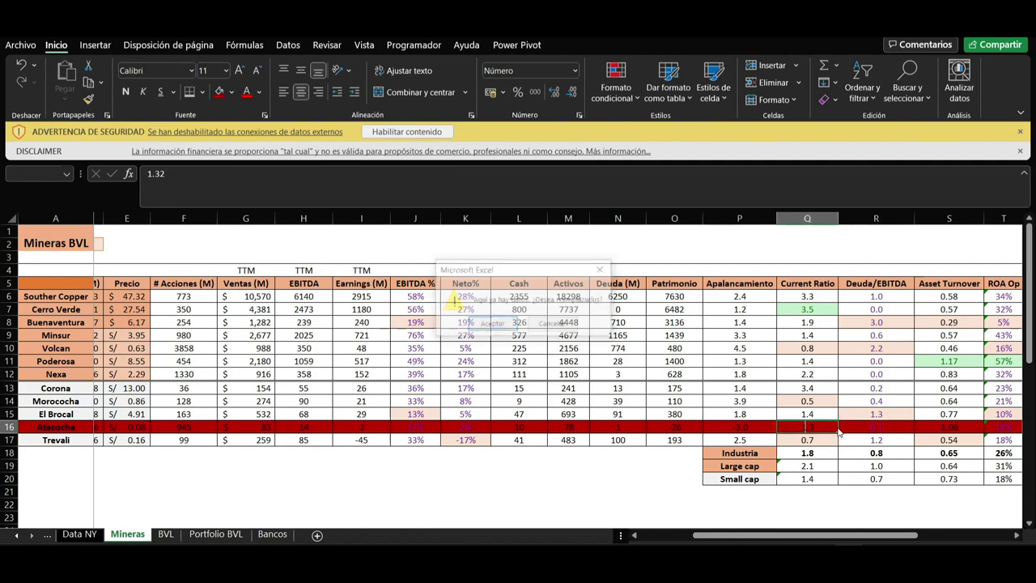
left_click(562, 325)
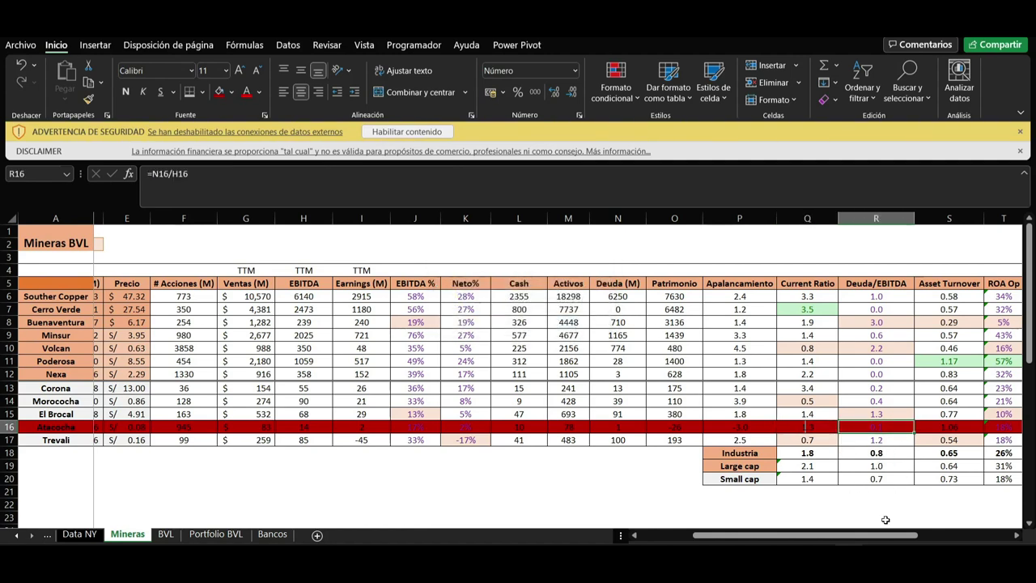
left_click_drag(881, 539, 968, 540)
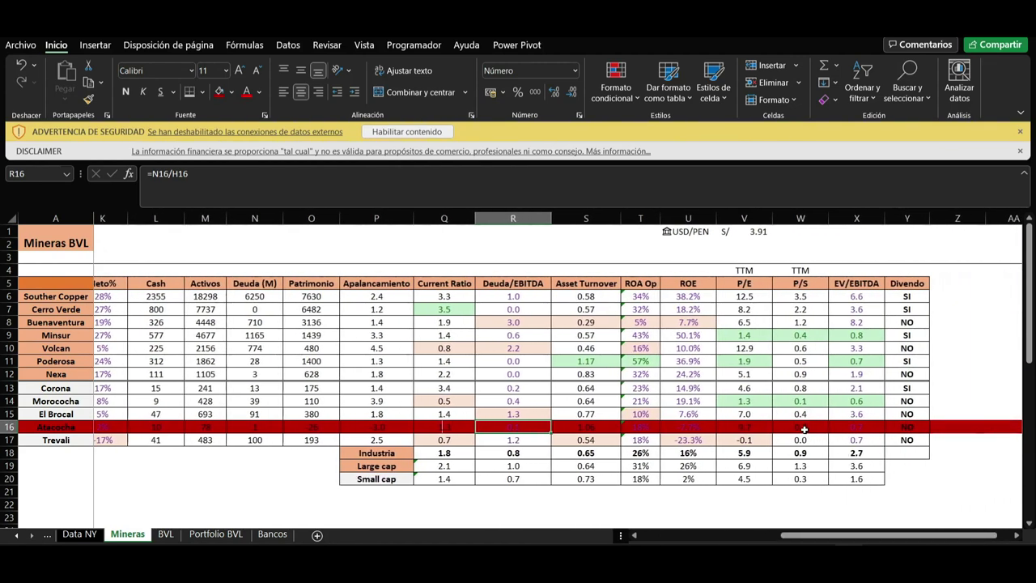
left_click(858, 284)
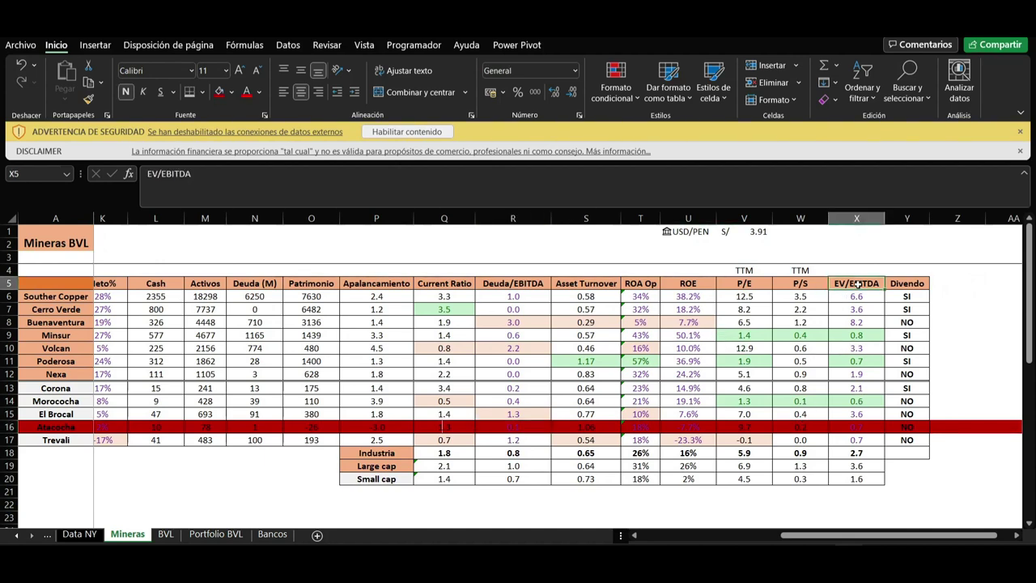
left_click(863, 427)
left_click_drag(869, 536, 727, 544)
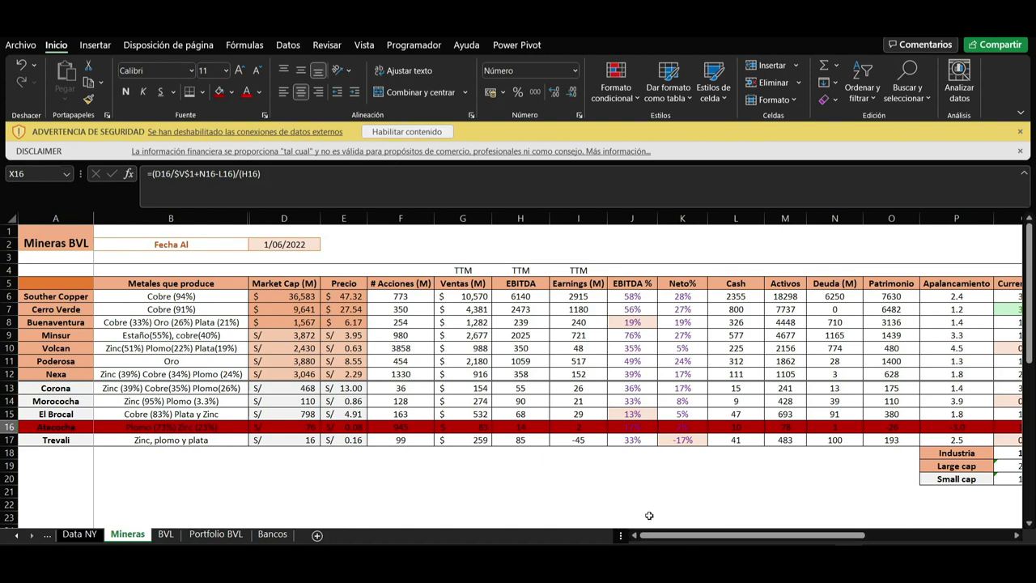
- Review the Neto% column across all the mining companies, checking Minsur's and Trevali's net margins
left_click(689, 298)
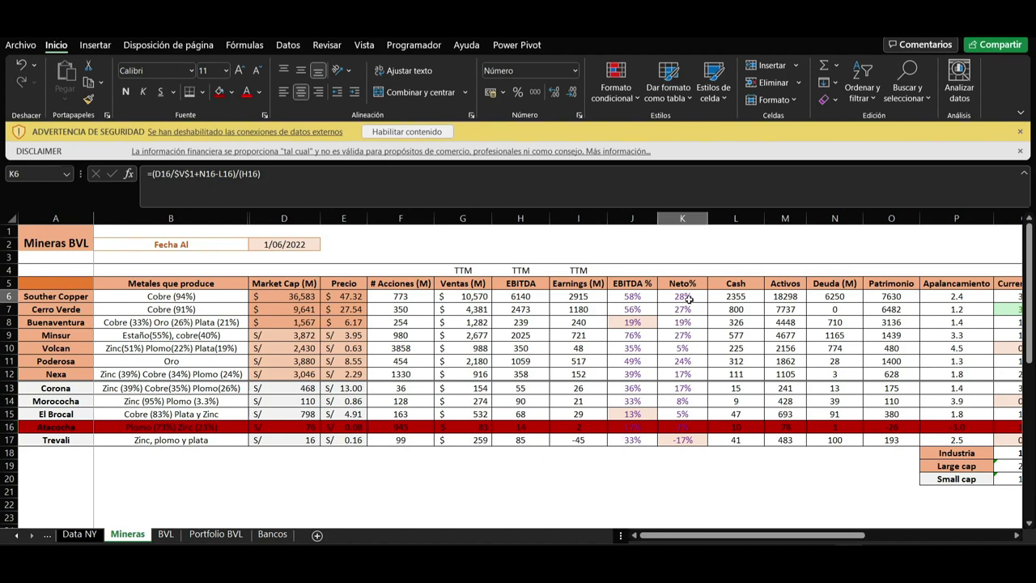
left_click_drag(688, 298, 718, 453)
left_click(684, 338)
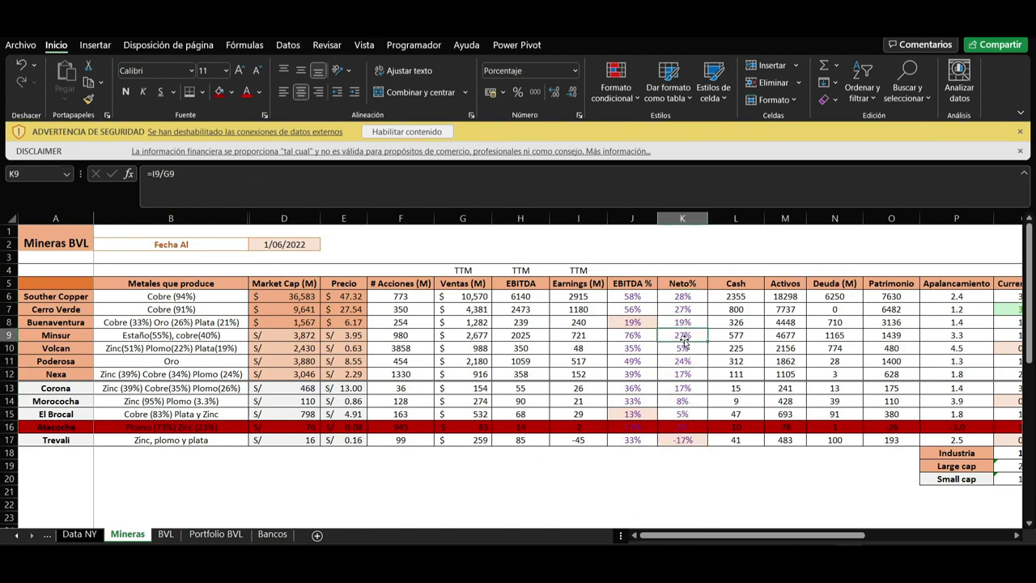
left_click(674, 438)
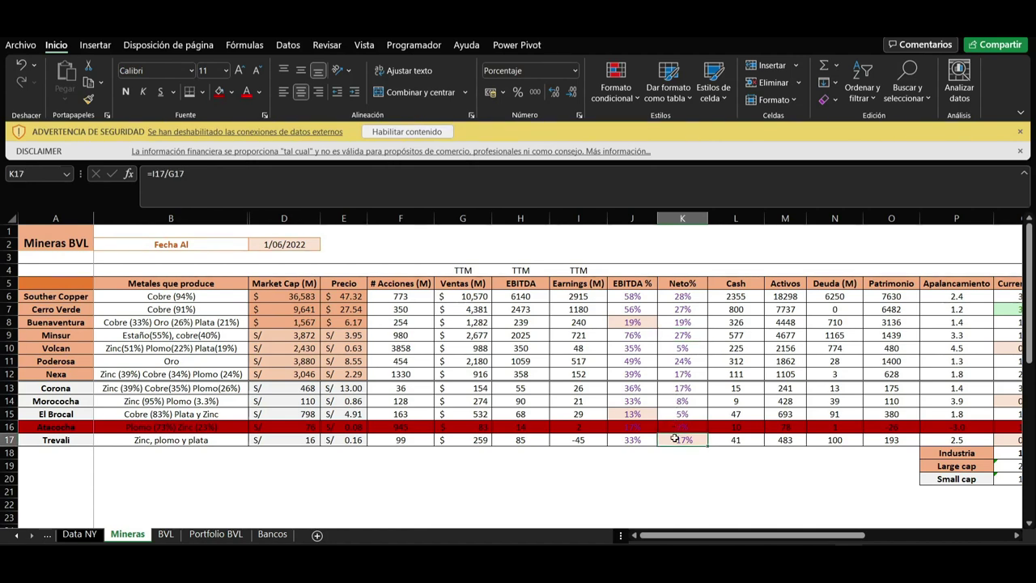
- Compare the Current Ratio values of Cerro Verde, Volcan, Morococha and Trevali
left_click_drag(718, 539, 724, 540)
scroll(518, 283, "right", 5)
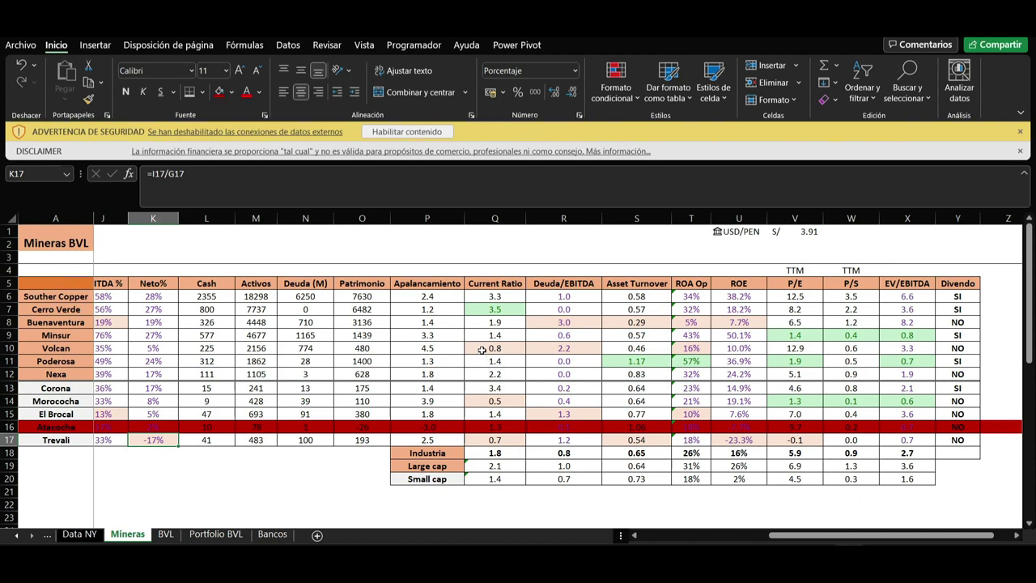
left_click(491, 309)
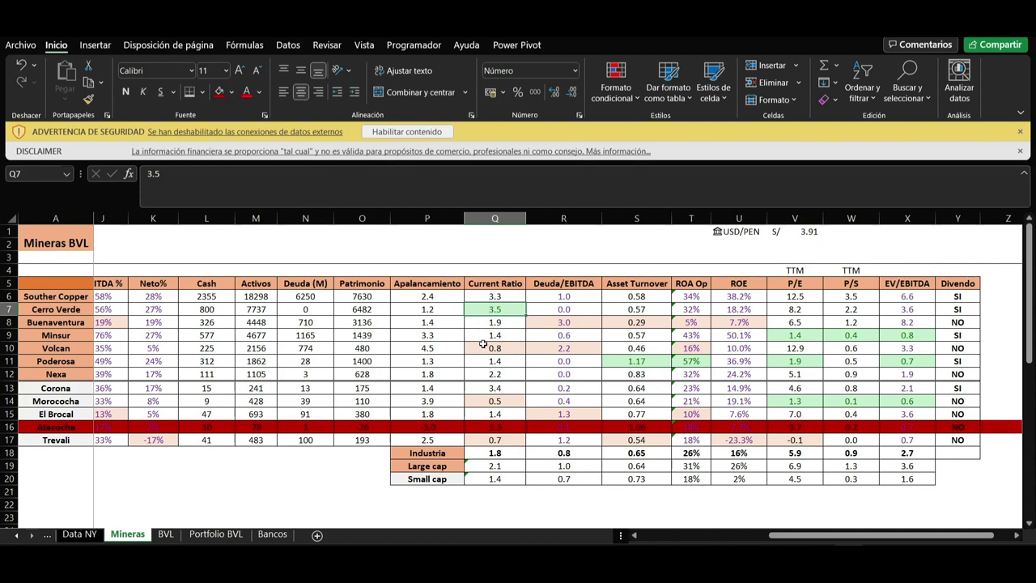
left_click(484, 347)
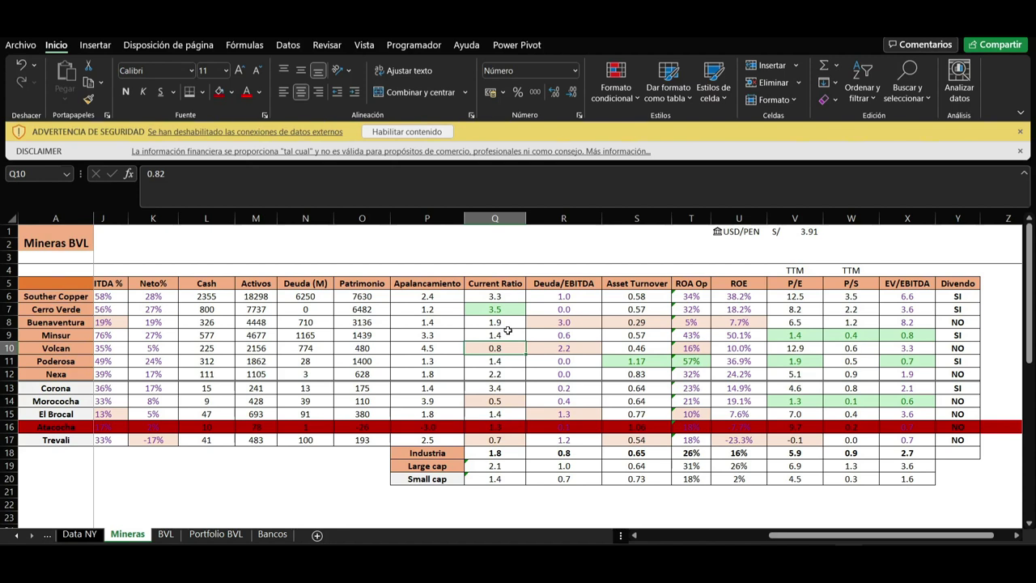
left_click(495, 402)
left_click(491, 437)
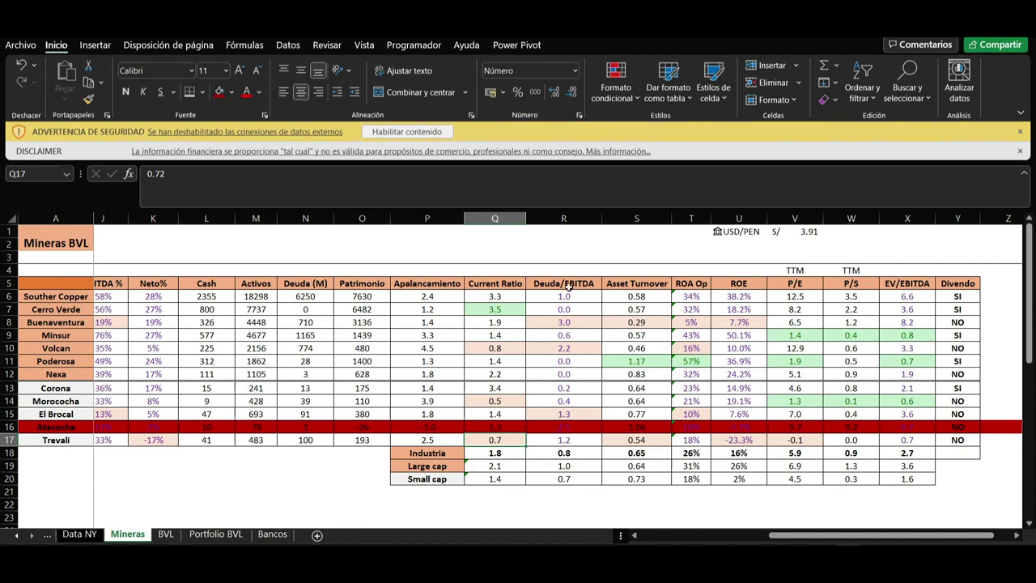
- Review the Large cap averages and compare the Deuda/EBITDA ratios of Volcan, Buenaventura and El Brocal with their group averages
left_click_drag(441, 466, 914, 468)
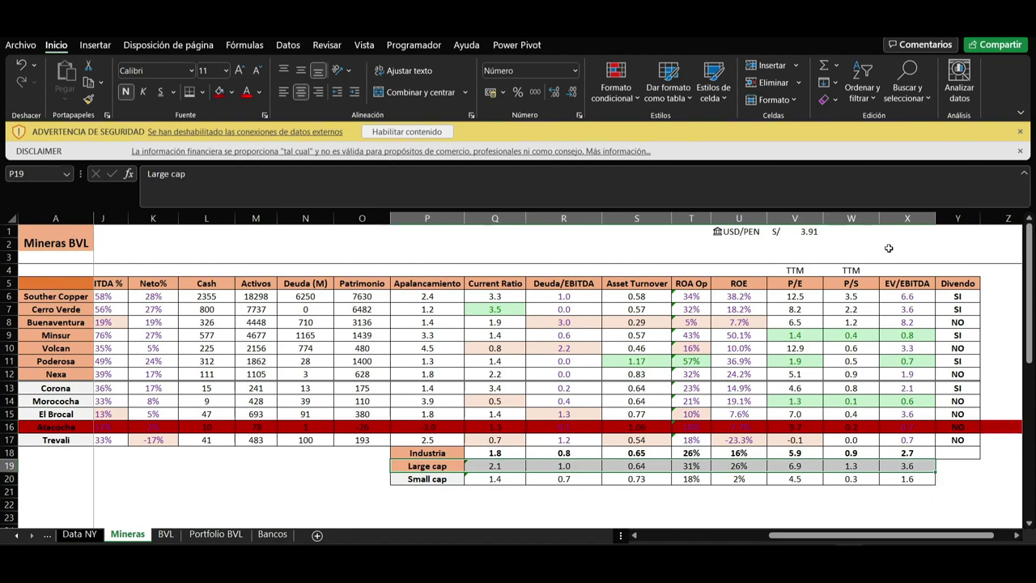
left_click_drag(791, 467, 910, 468)
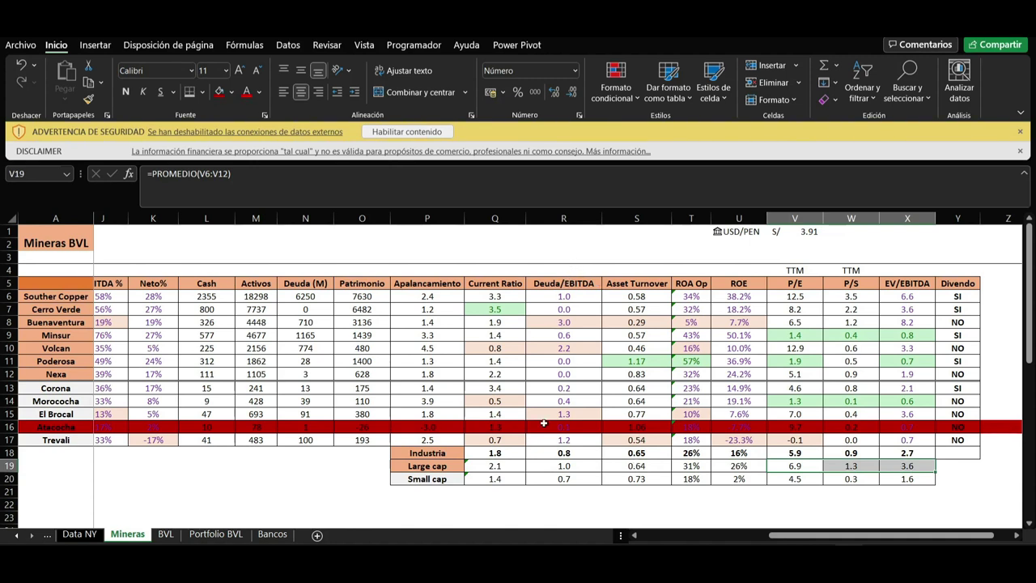
left_click(563, 468)
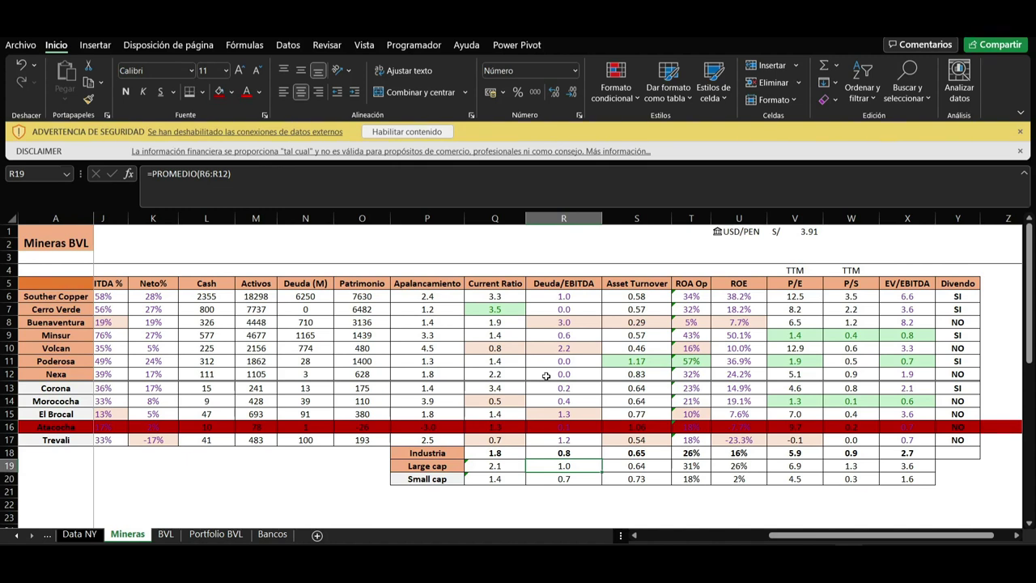
left_click(554, 349)
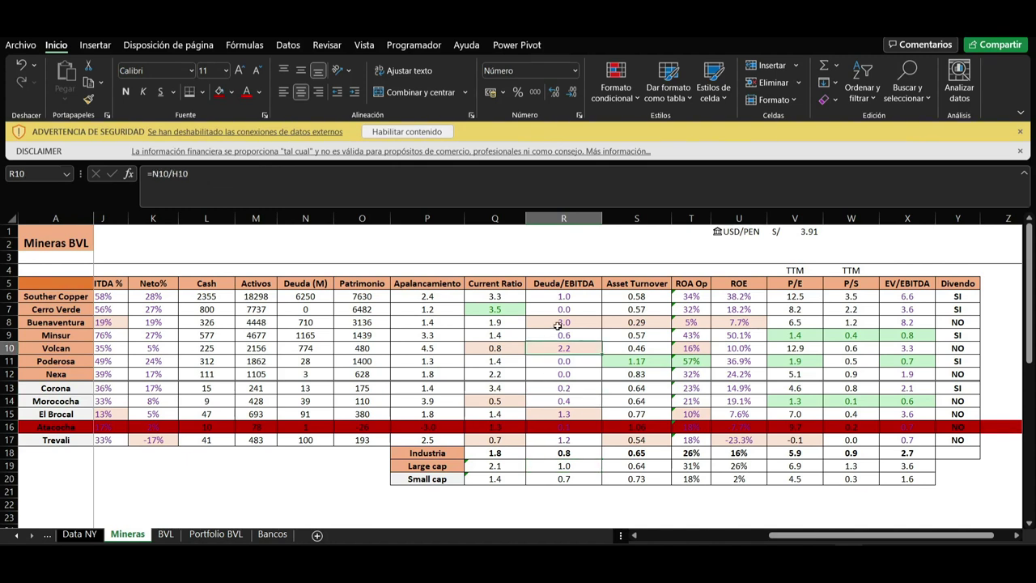
left_click(557, 323)
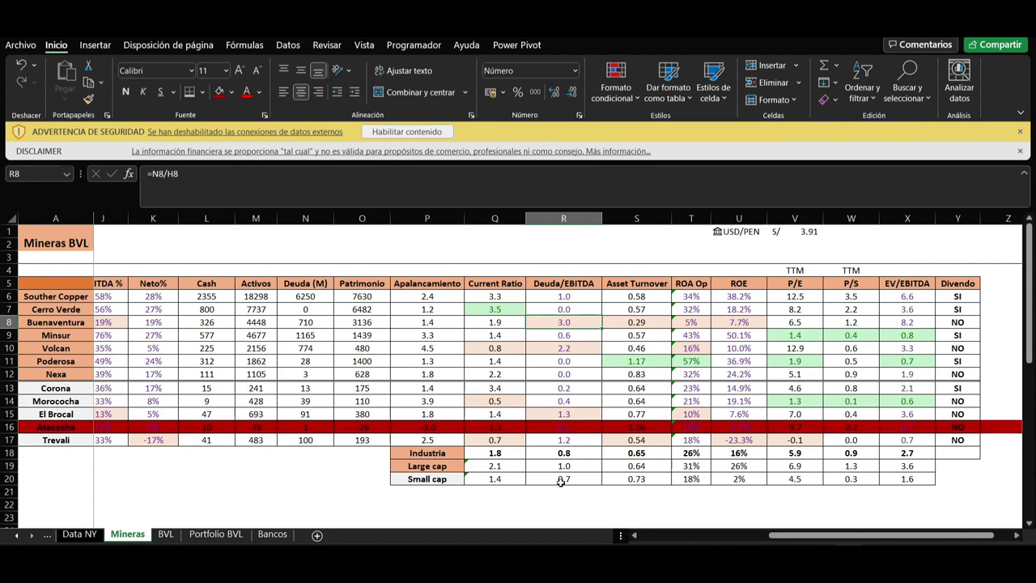
left_click(573, 414)
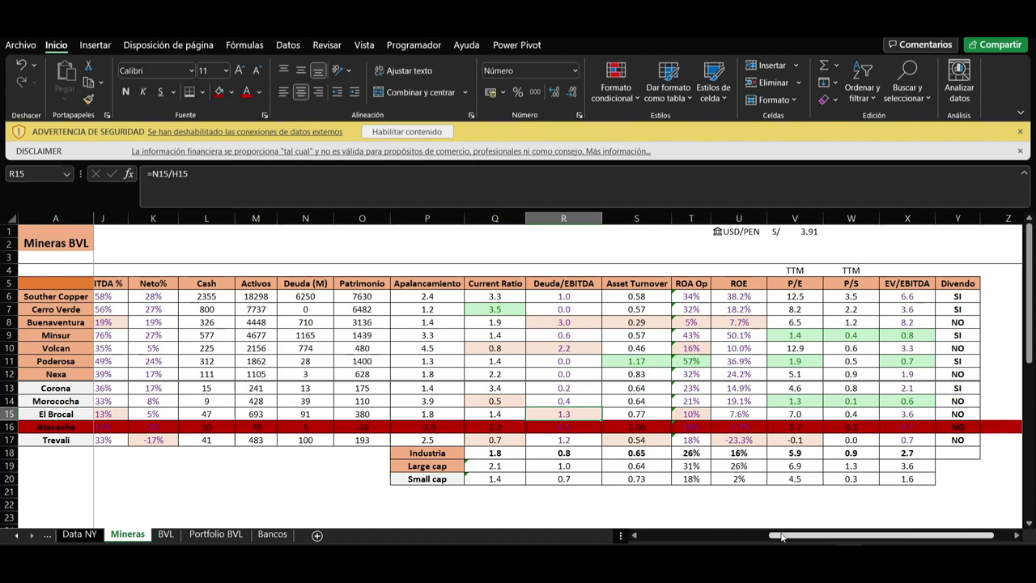
- Examine Asset Turnover alongside ROA Op, comparing the Large cap average with Buenaventura, Poderosa, Trevali and Atacocha
left_click_drag(758, 541, 766, 540)
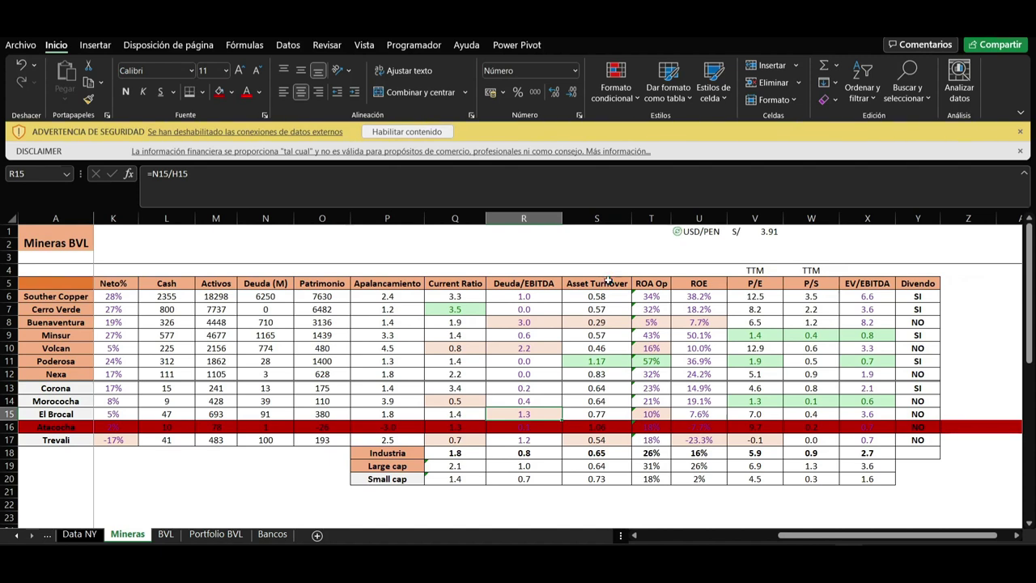
left_click_drag(609, 281, 653, 282)
left_click(653, 283)
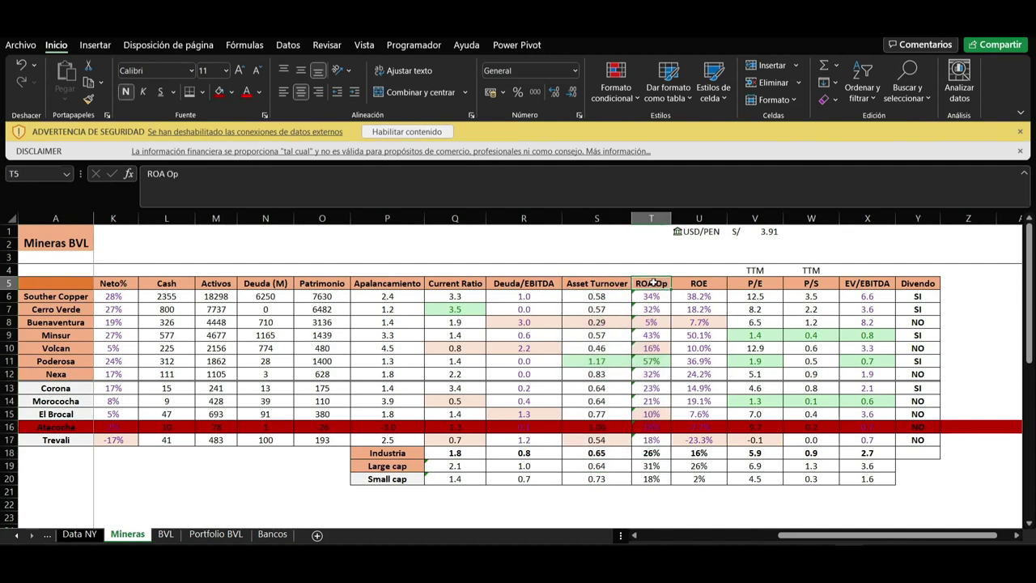
left_click(617, 287)
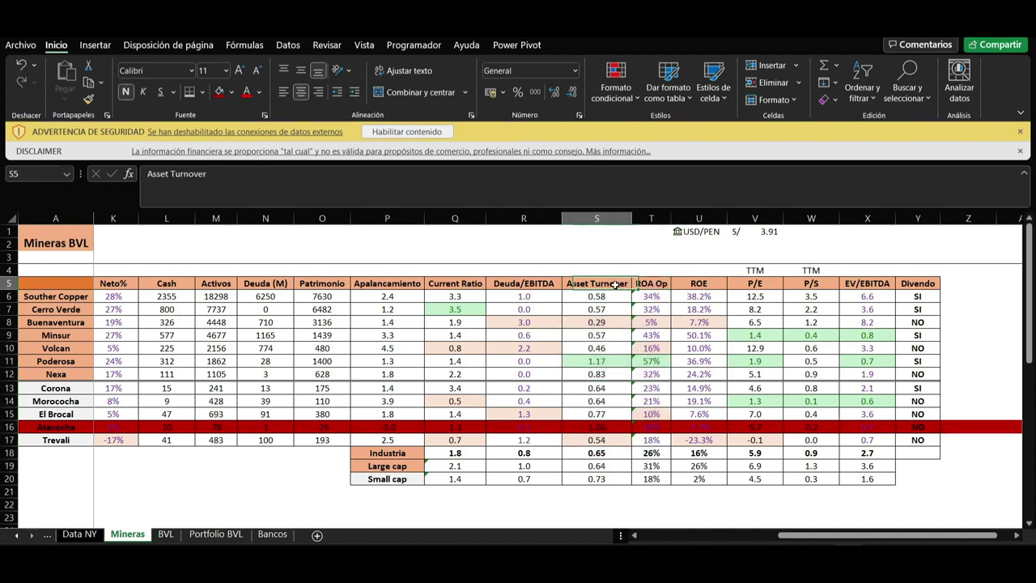
left_click(608, 466)
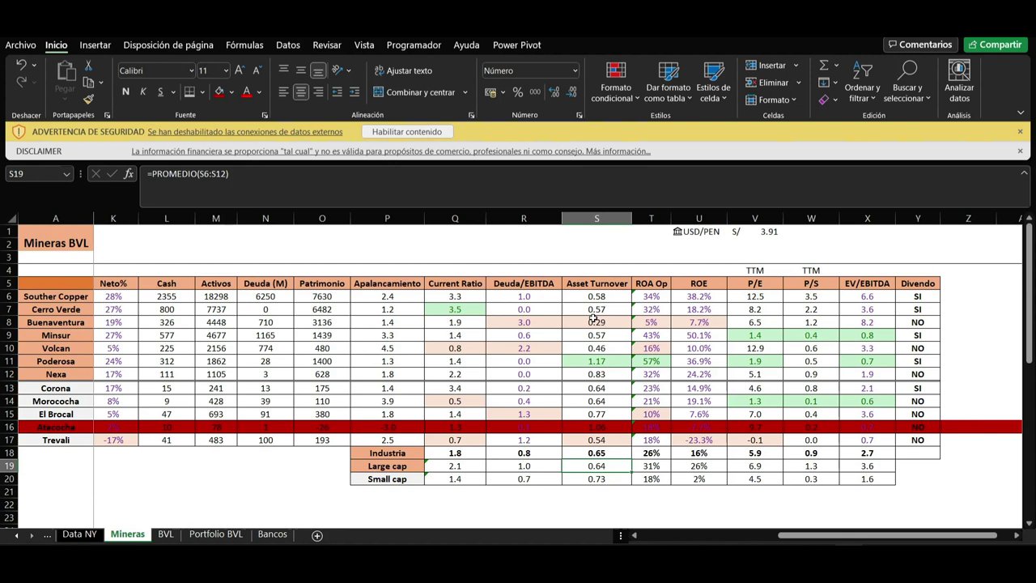
left_click(593, 321)
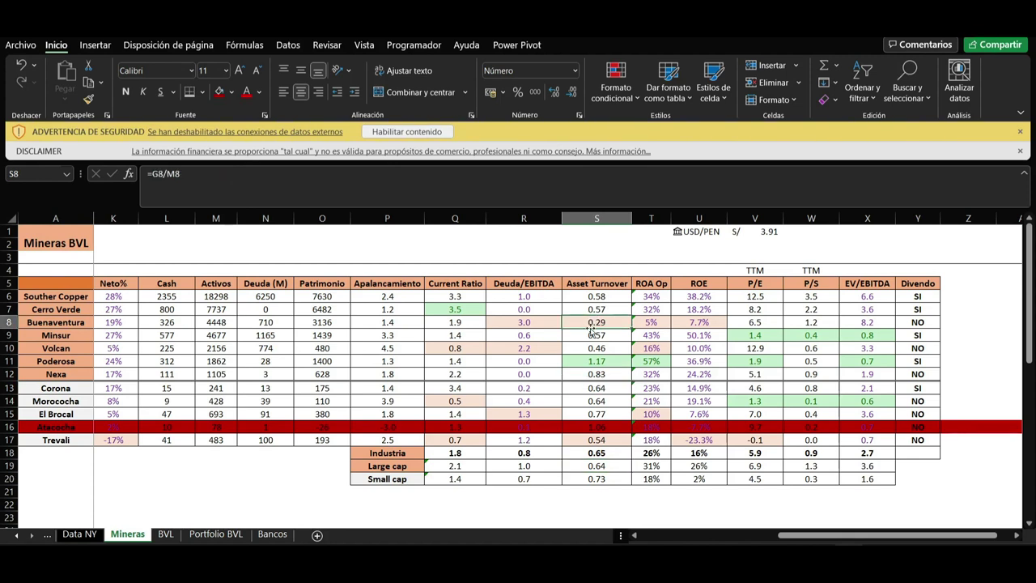
left_click(589, 359)
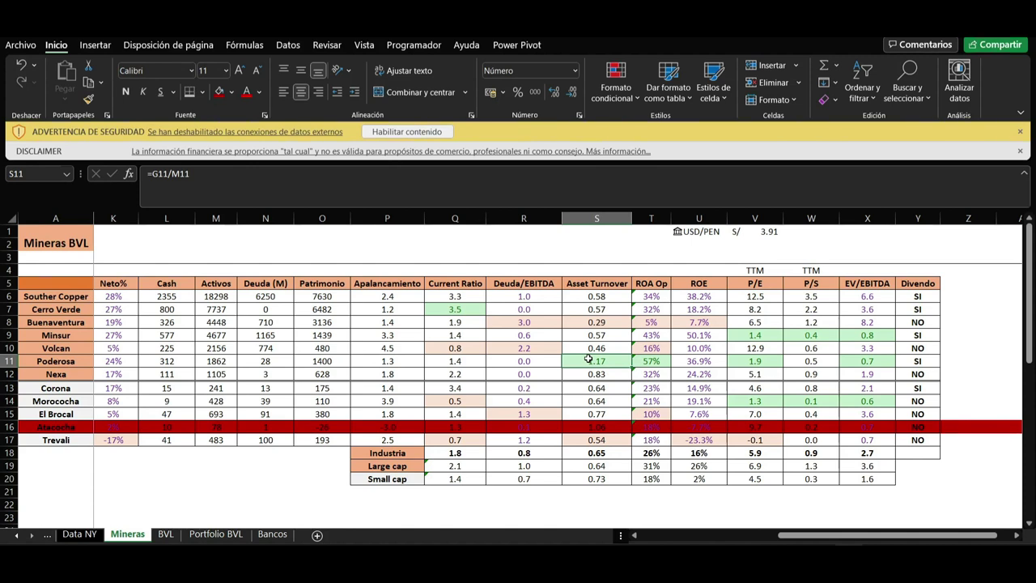
left_click(616, 439)
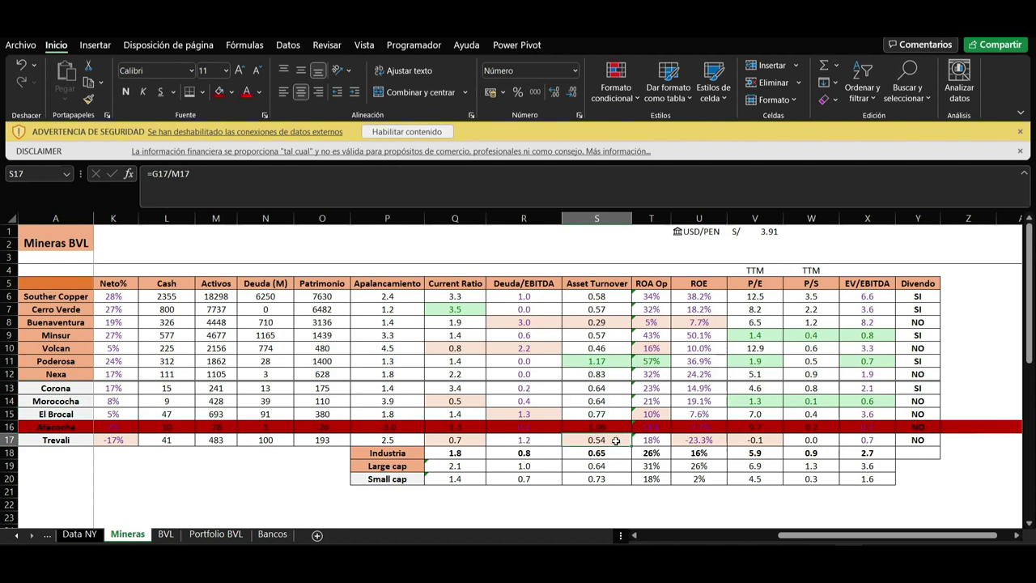
left_click(615, 428)
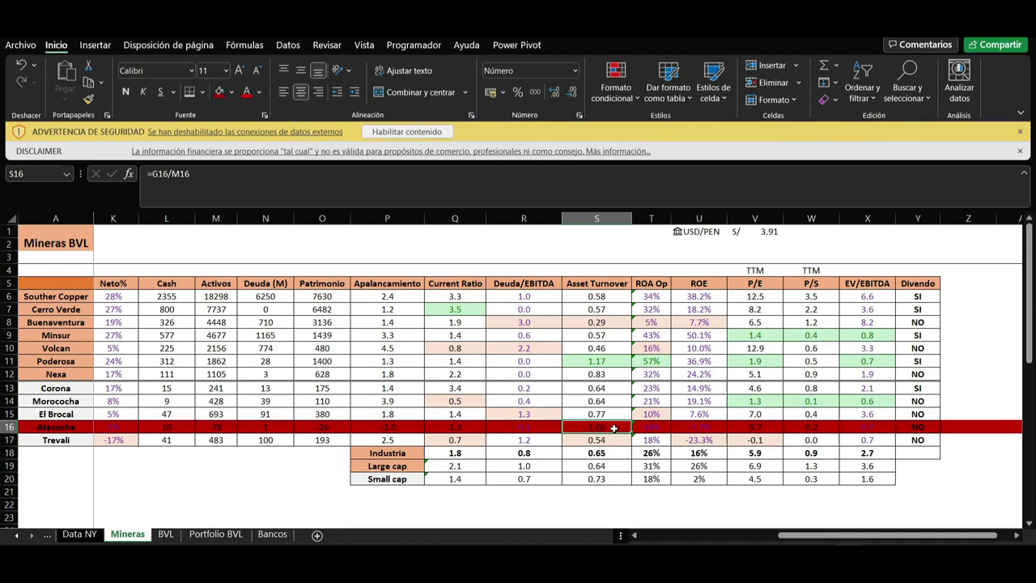
- Examine the large caps' ROA Op values, comparing Poderosa, Minsur and Buenaventura with the Large cap average
left_click(659, 296)
left_click_drag(659, 296, 655, 373)
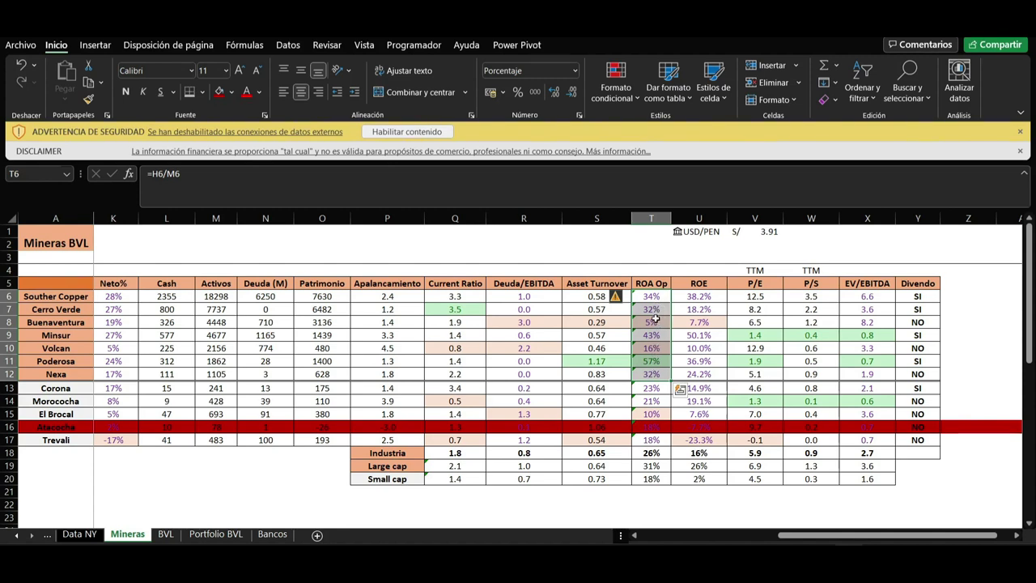
left_click(641, 462)
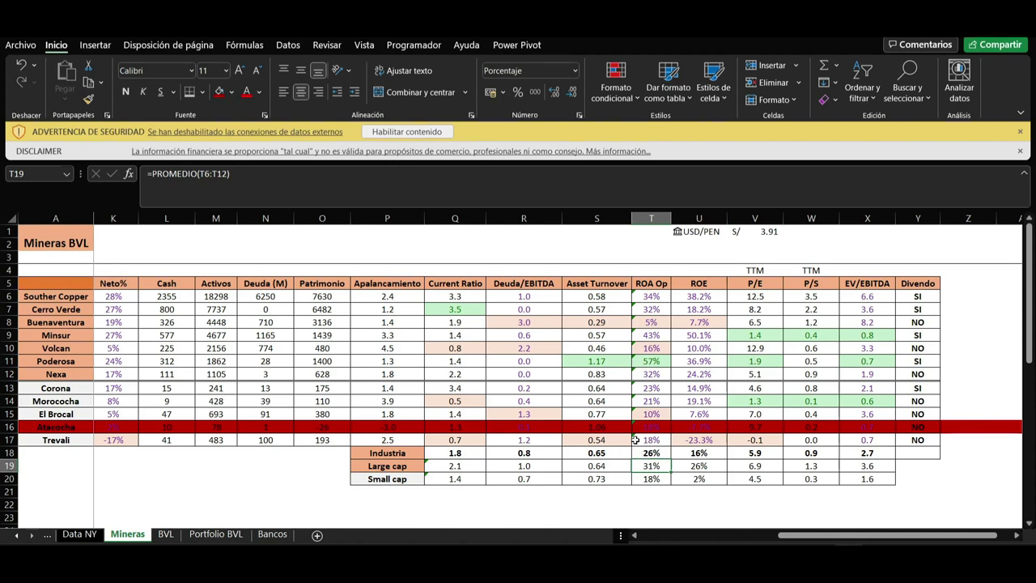
left_click(655, 359)
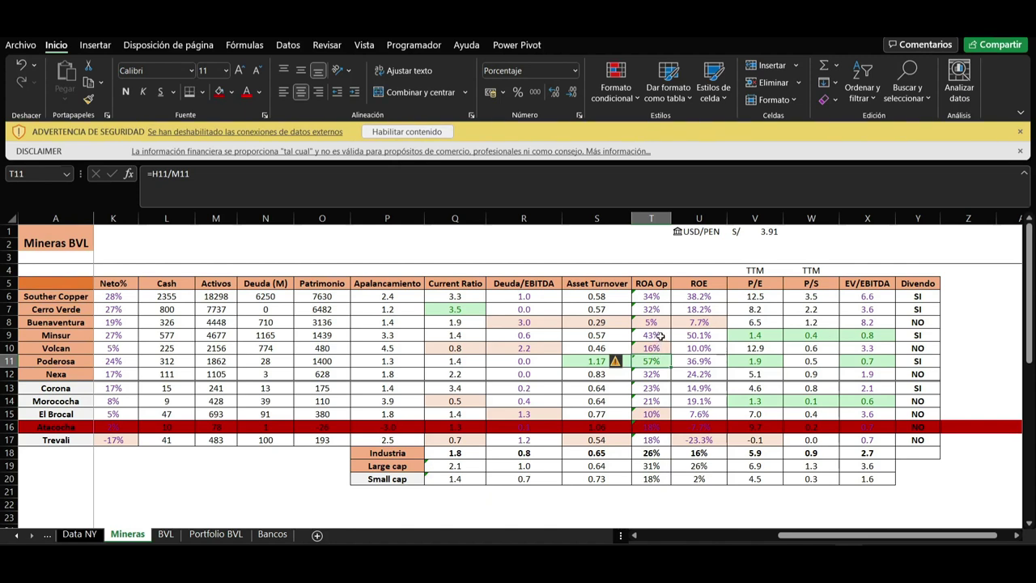
left_click(661, 336)
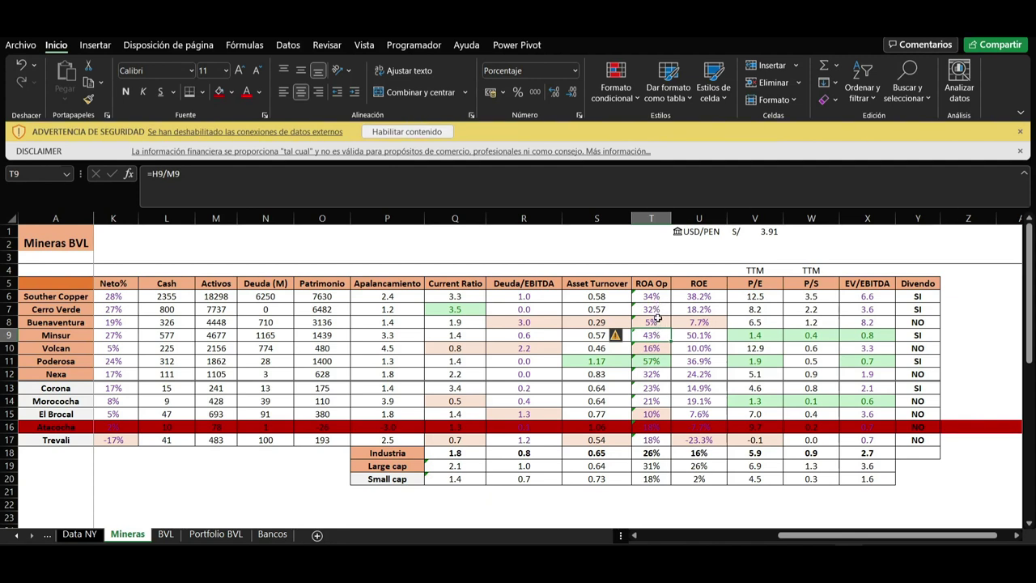
left_click(657, 321)
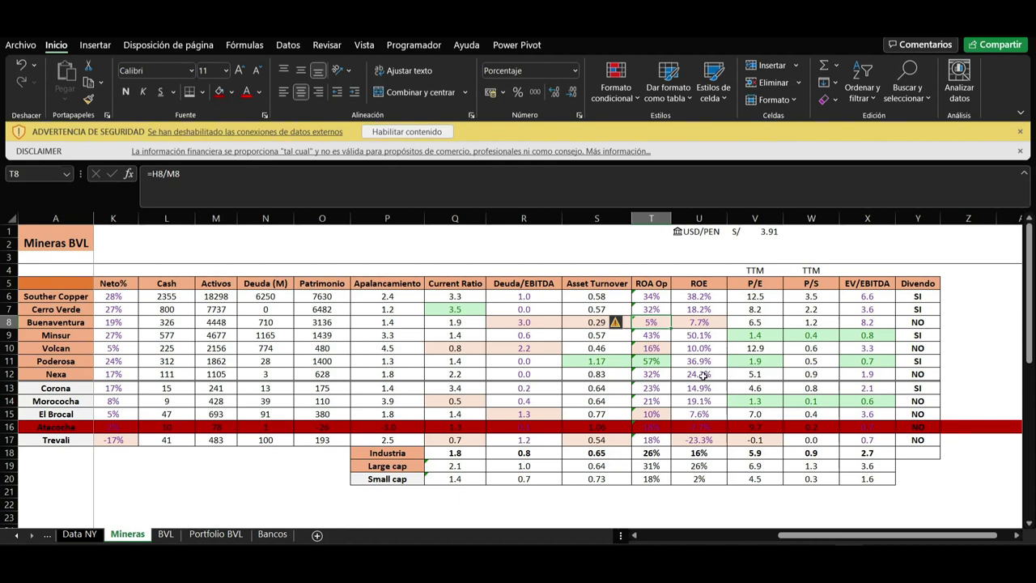
- Compare the ROE of Buenaventura and Volcan with the Large cap average and check Volcan's Earnings
left_click(699, 467)
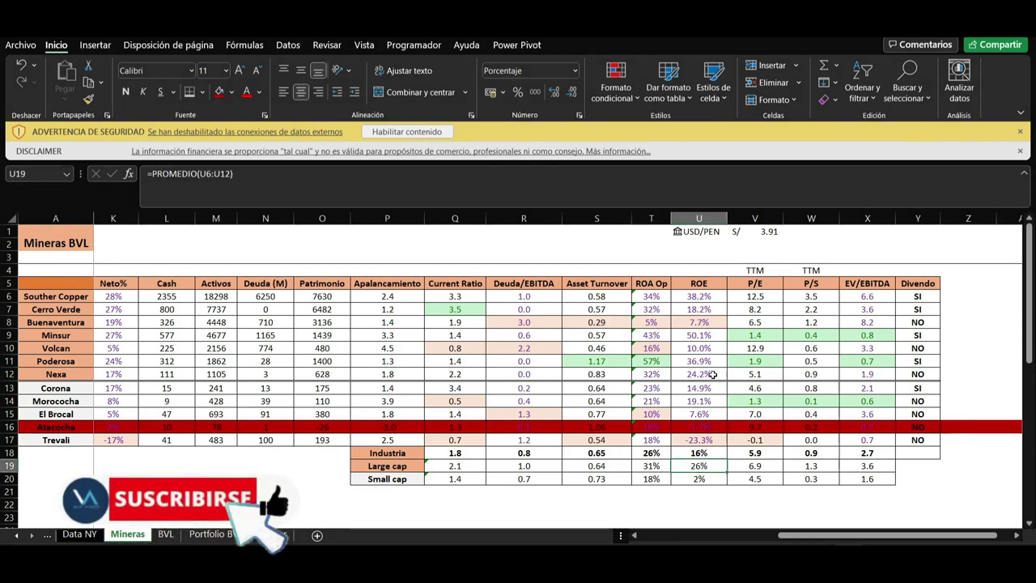
left_click(697, 322)
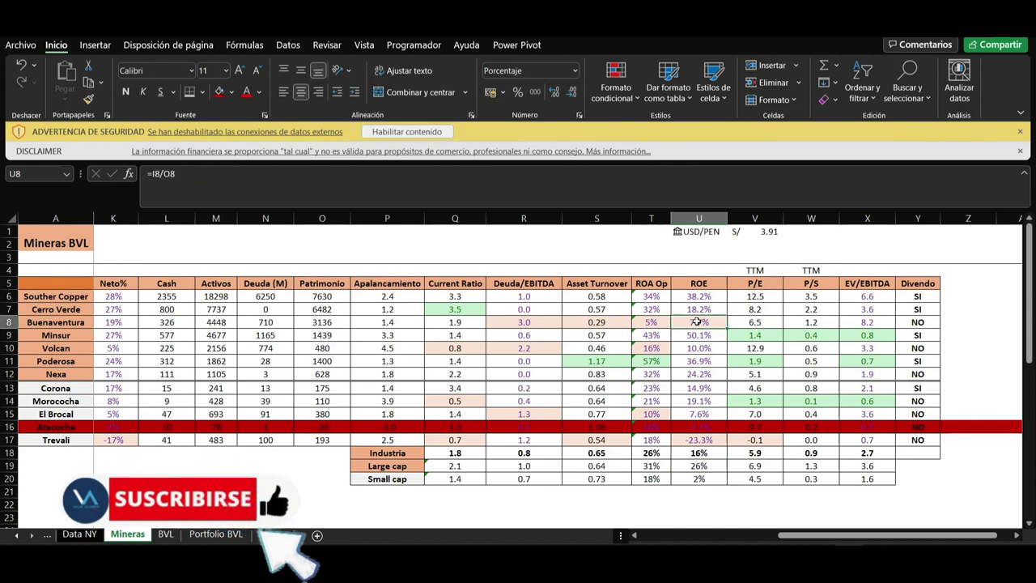
left_click(695, 348)
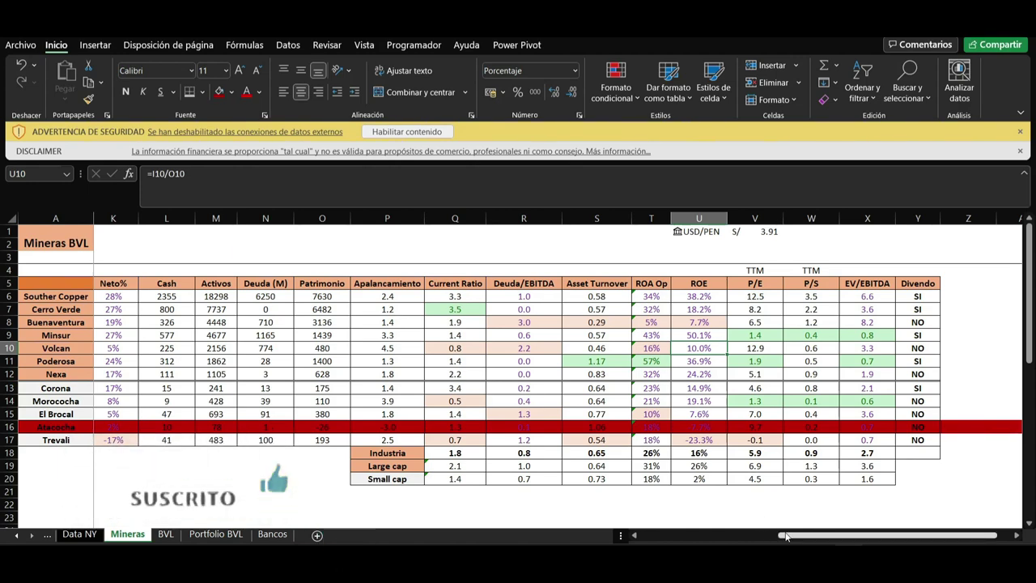
scroll(773, 536, "left", 2)
scroll(771, 536, "left", 3)
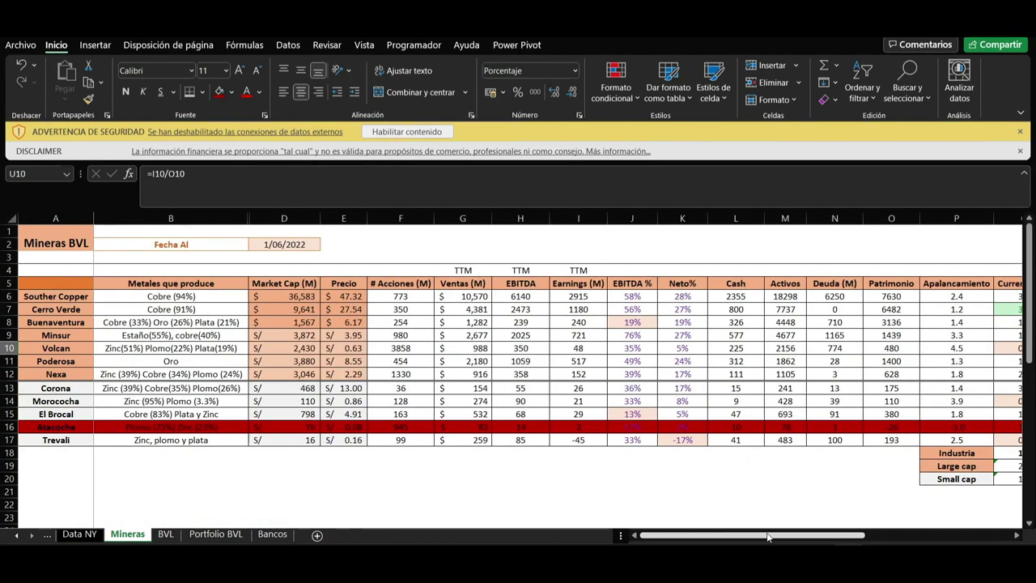
left_click(594, 349)
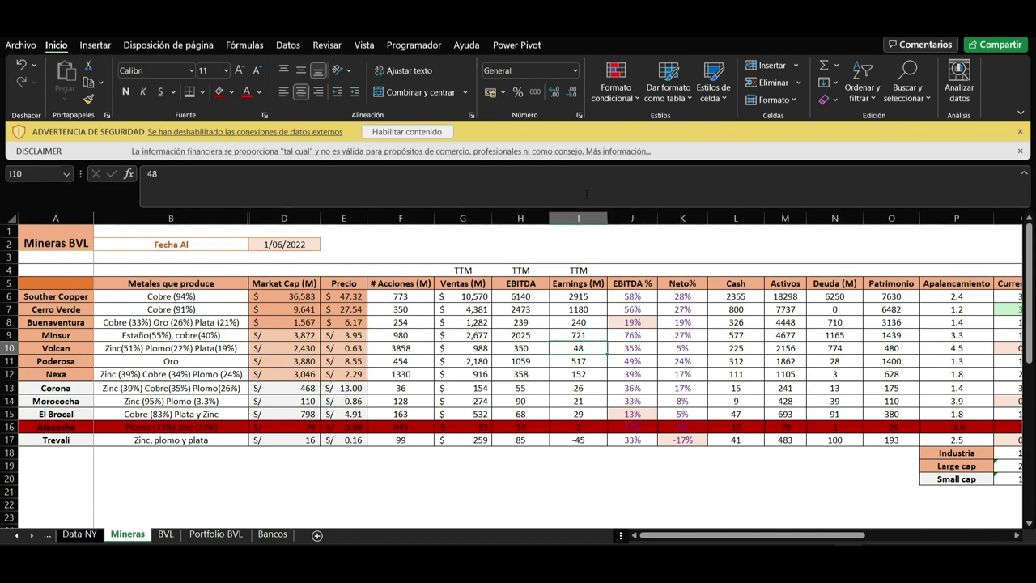
- Examine the P/E, P/S and EV/EBITDA multiples of all companies, Trevali's Divendo entry and the whole P/S column
left_click_drag(851, 535, 967, 517)
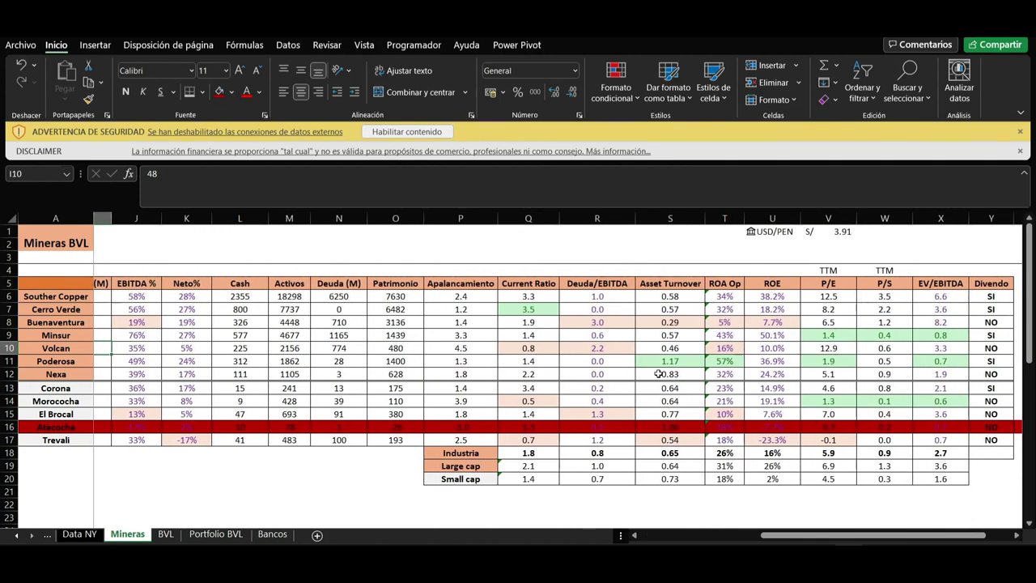
scroll(807, 468, "right", 2)
left_click_drag(732, 283, 851, 455)
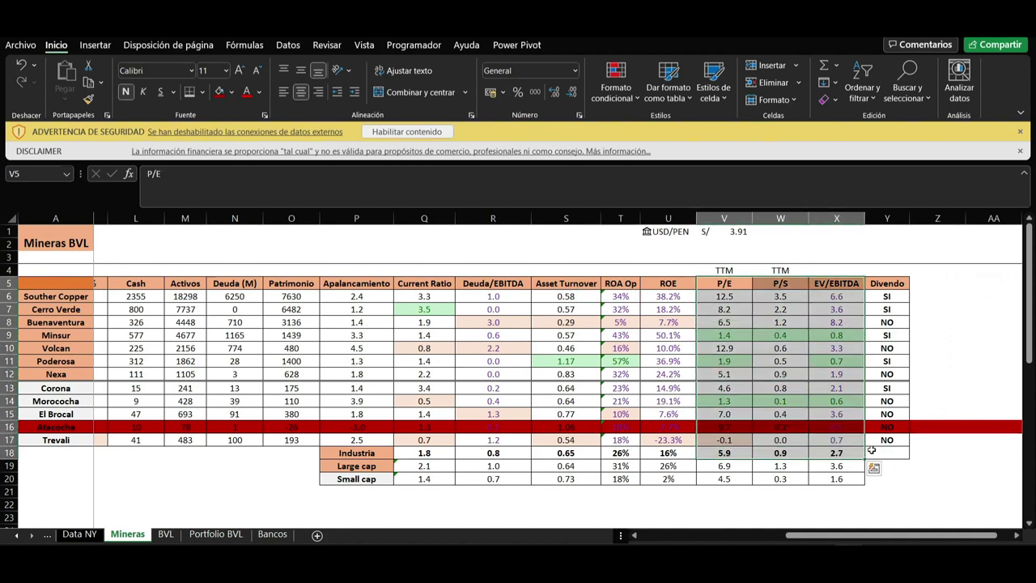
left_click(889, 442)
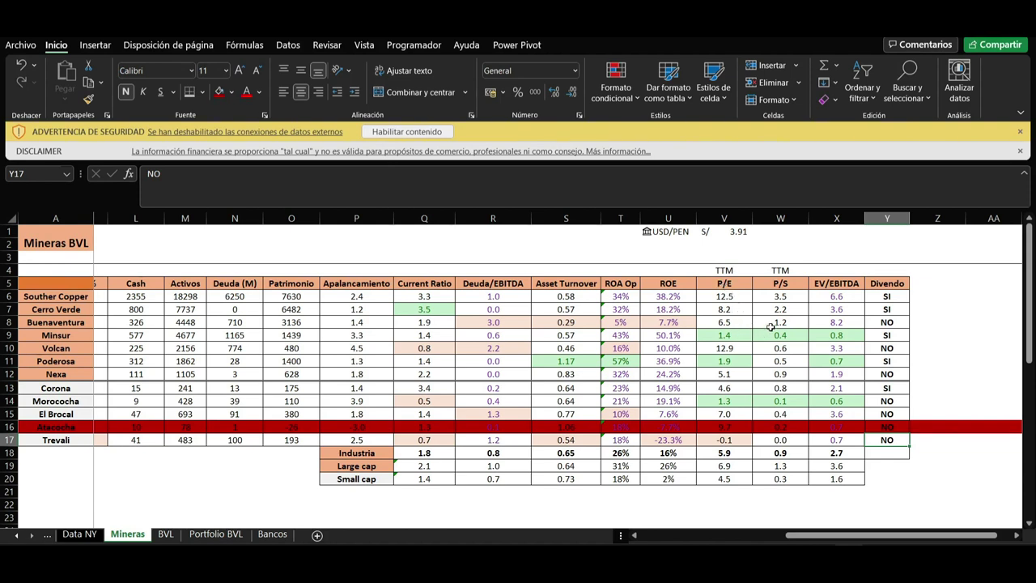
left_click(789, 215)
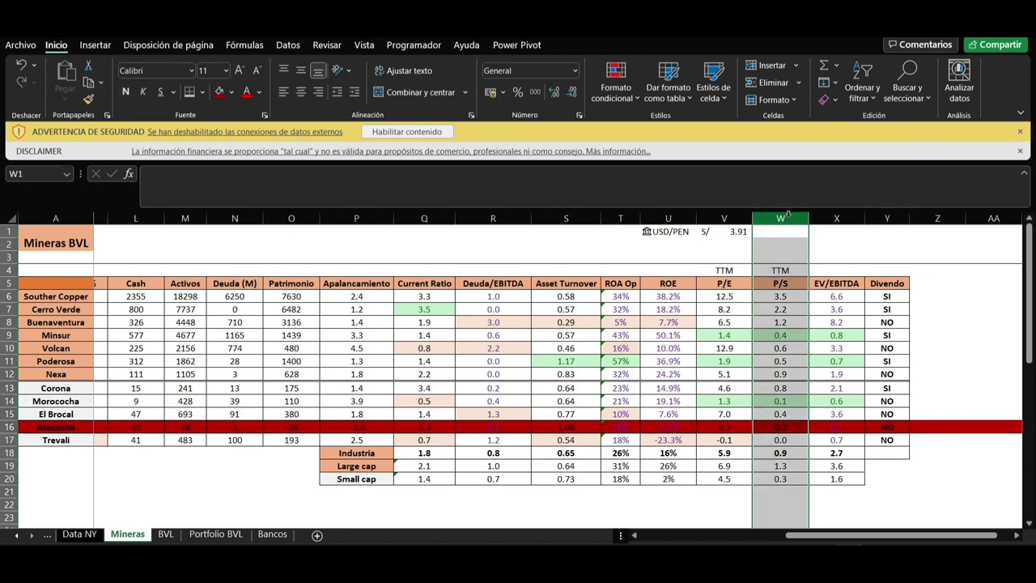
- Examine the P/E and P/S columns, covering the large caps' P/E, Cerro Verde's P/S, and Souther Copper's P/E against its EV/EBITDA
left_click(733, 216)
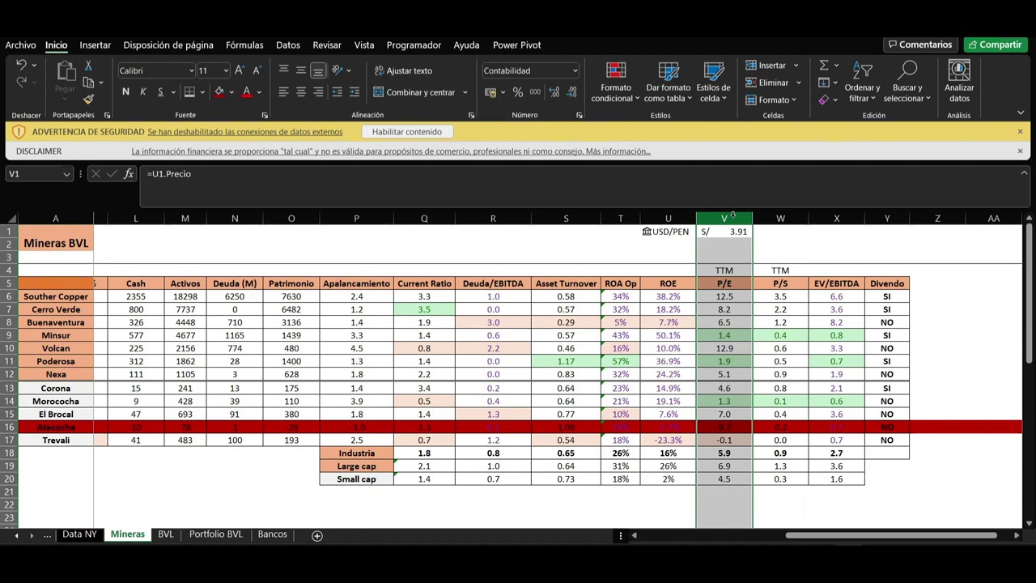
left_click(722, 298)
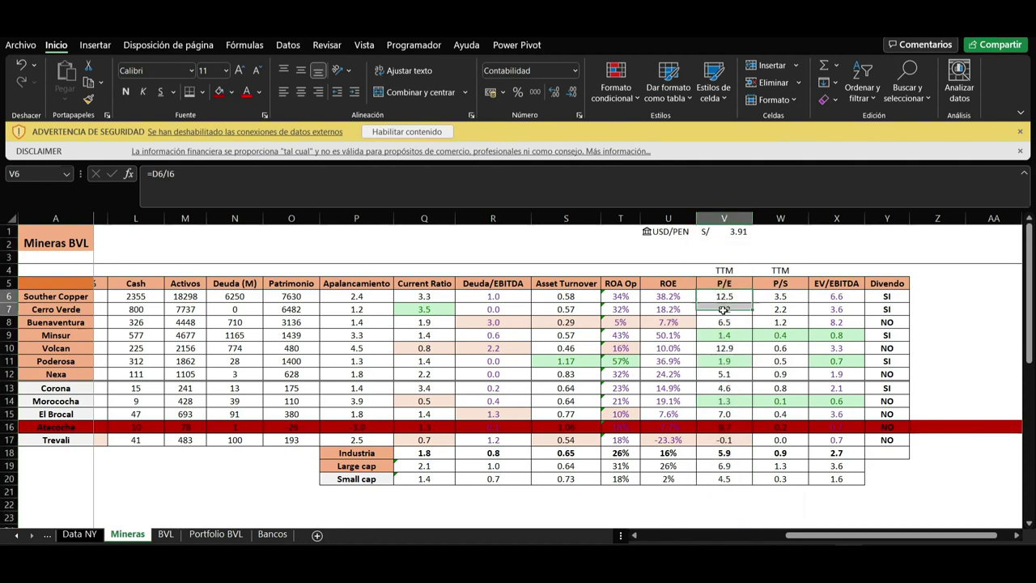
left_click_drag(724, 311, 726, 385)
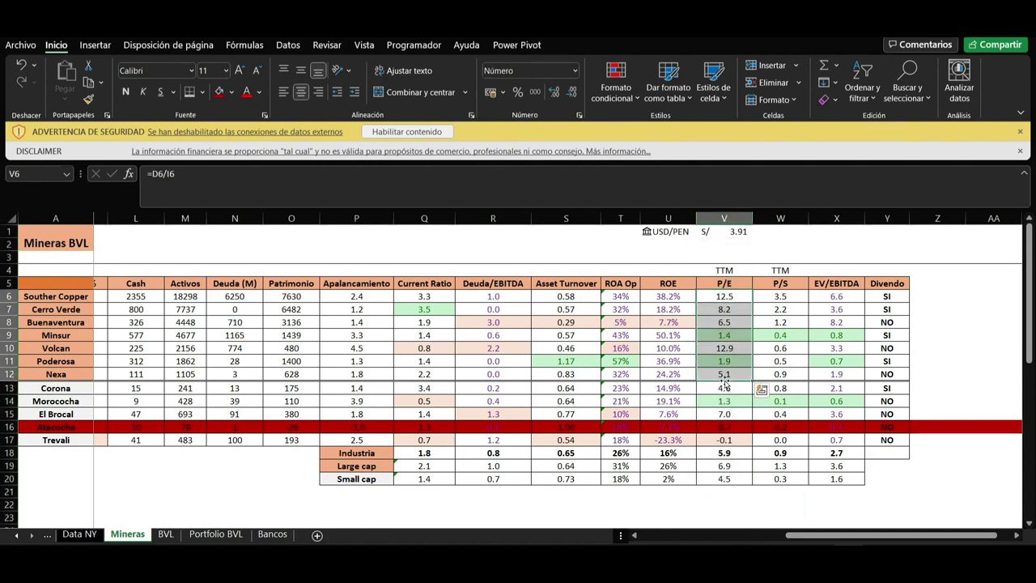
left_click(799, 214)
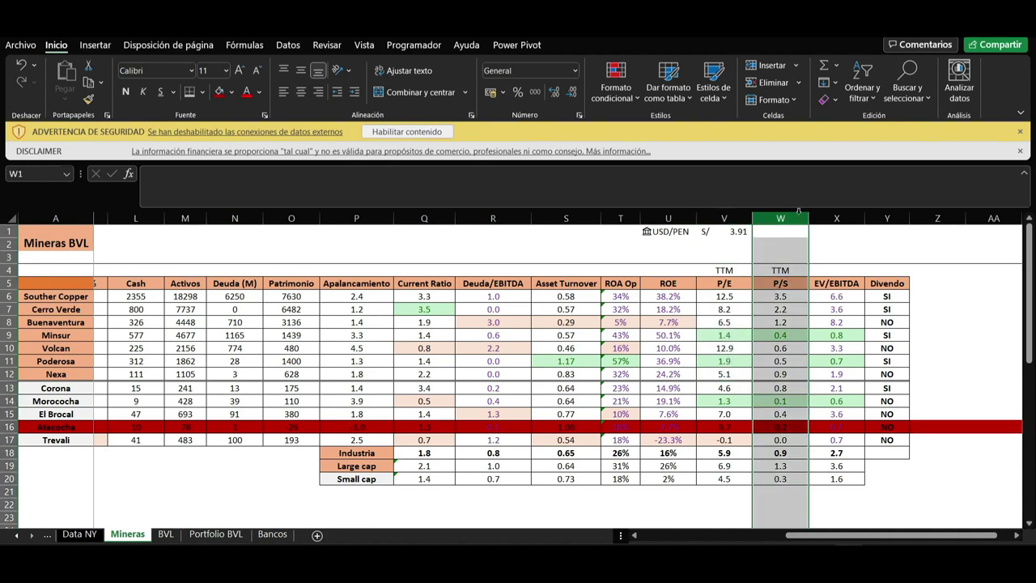
left_click(768, 307)
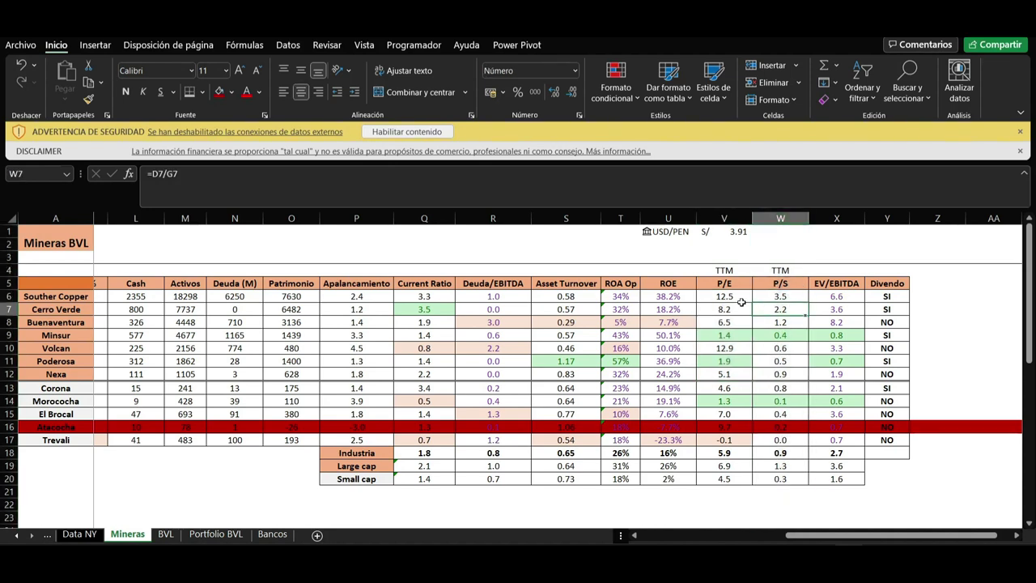
left_click(735, 294)
left_click(852, 296)
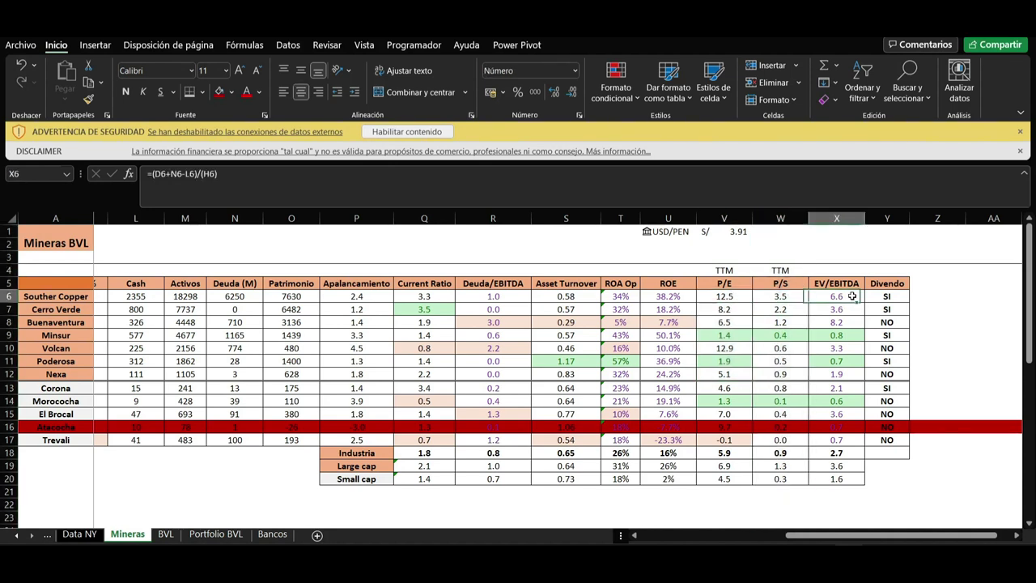
left_click(719, 292)
left_click(842, 297)
left_click(735, 294)
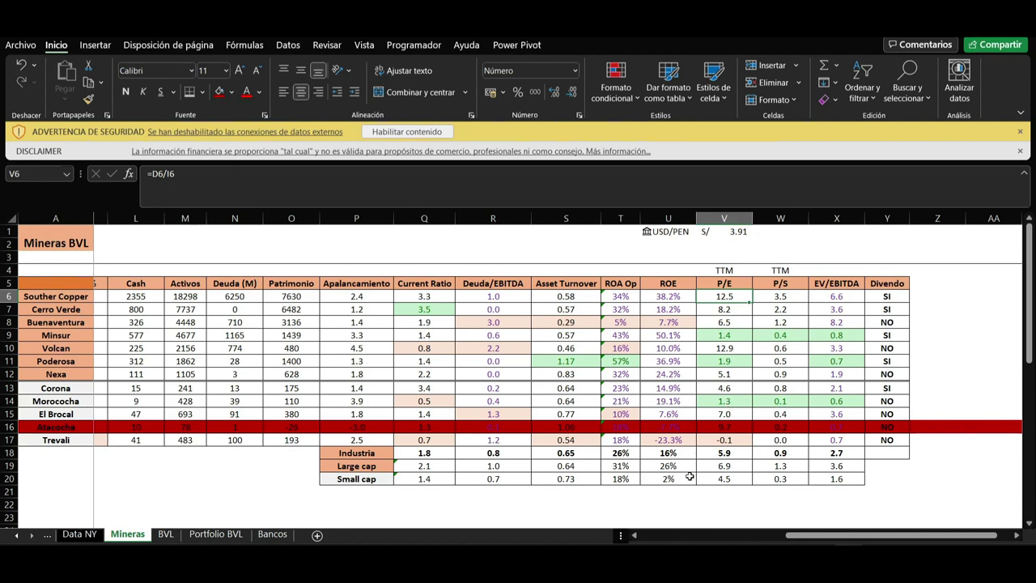
- Compare the Large cap average P/E with the P/E of Poderosa, Minsur and Souther Copper
left_click(737, 463)
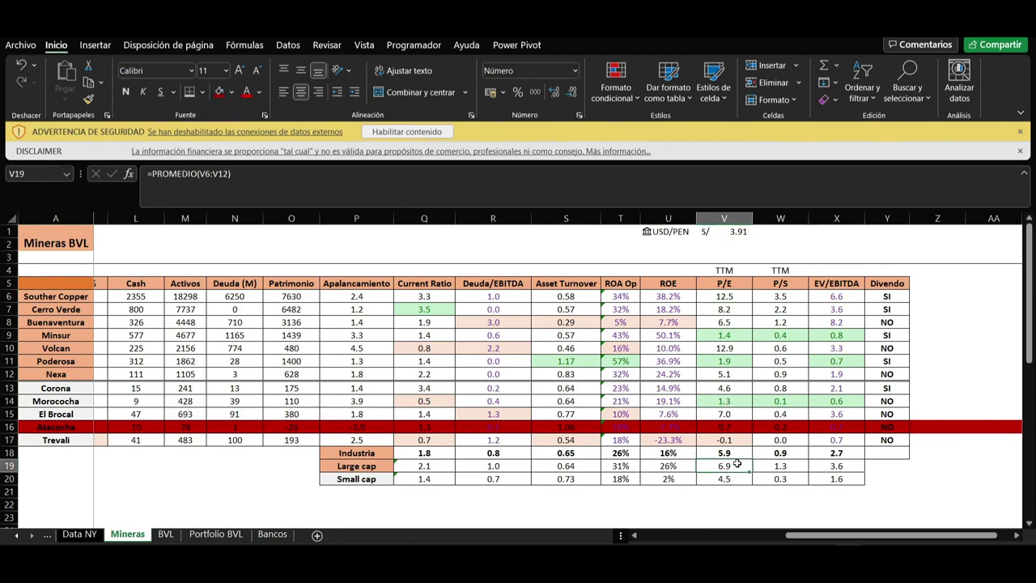
left_click(733, 362)
left_click(732, 334)
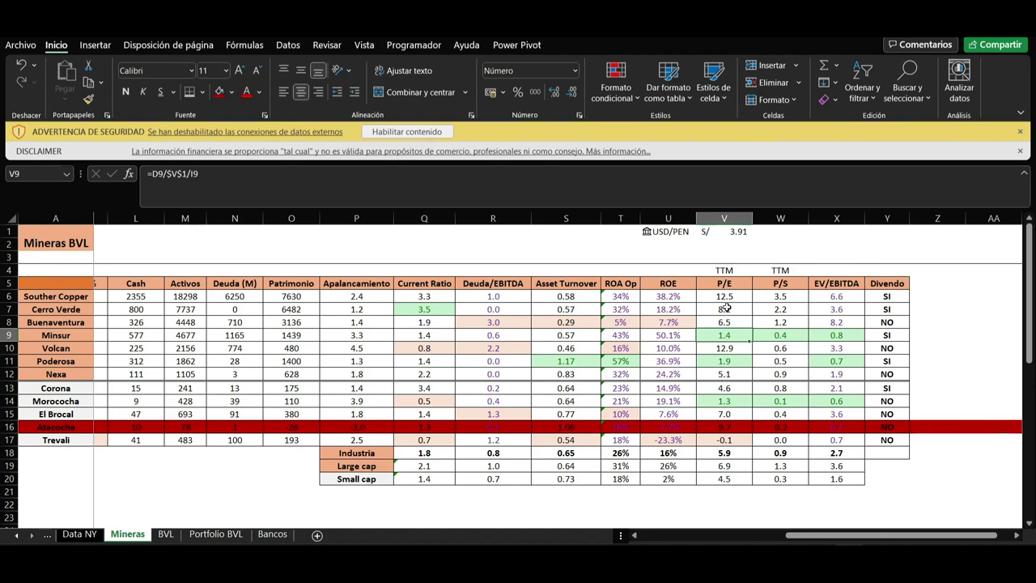
key("Up")
key("Up")
key("Up")
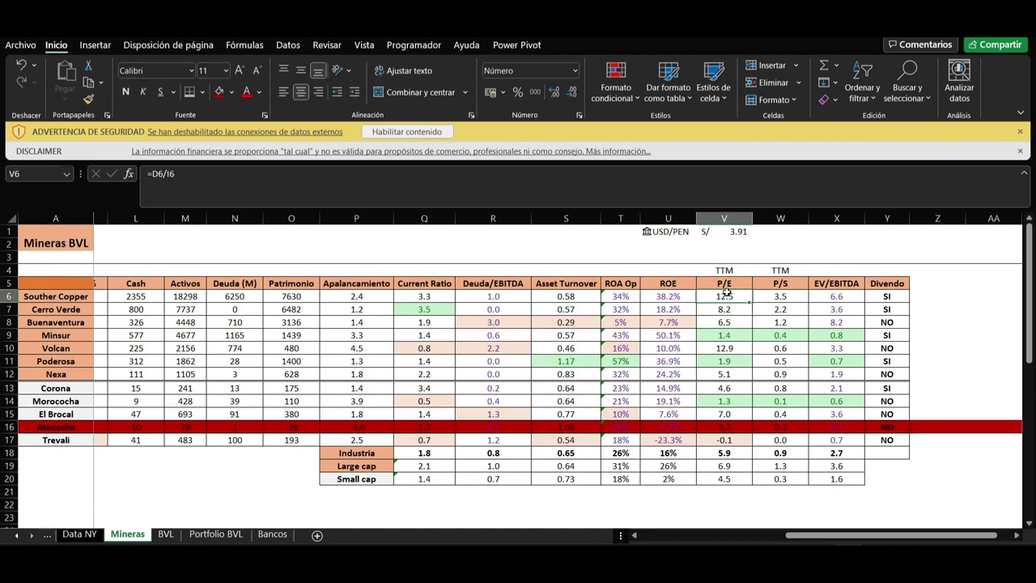
- Check Souther Copper's Asset Turnover, ROE and P/E, and compare the P/E of Cerro Verde, Volcan, Trevali and Morococha
mouse_move(810, 535)
left_mouse_down()
mouse_move(738, 543)
mouse_move(807, 544)
left_mouse_up()
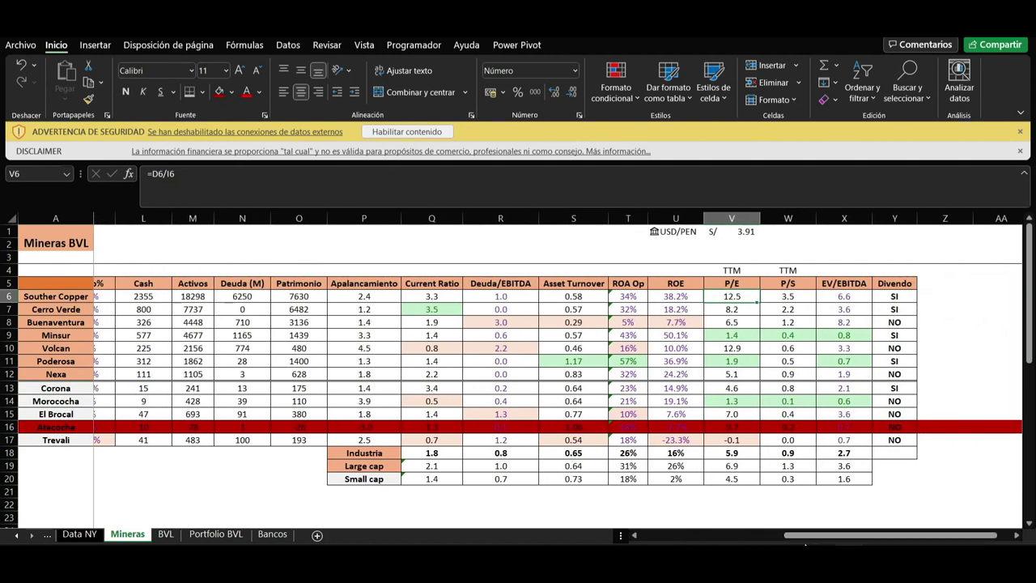
left_click(591, 299)
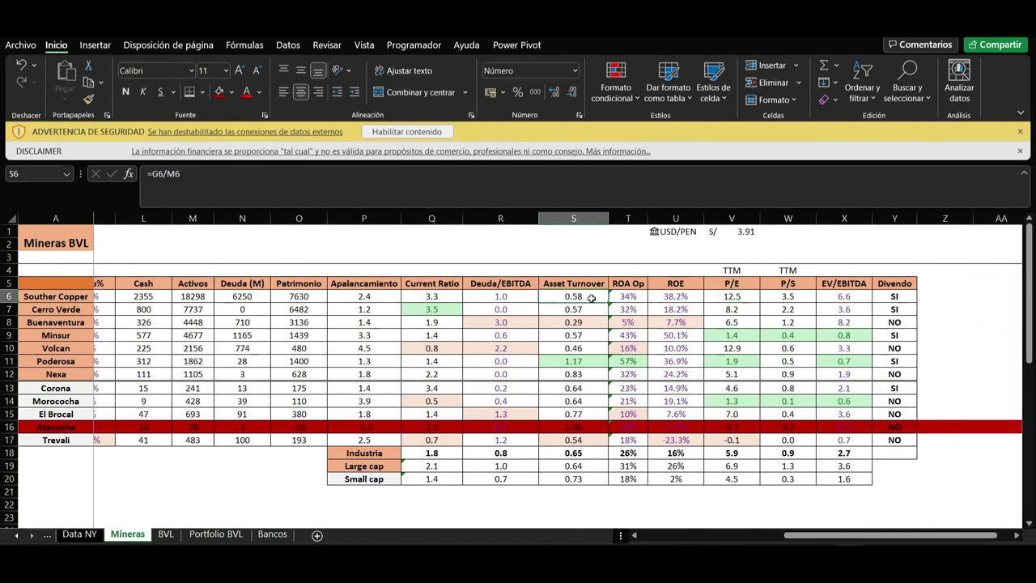
left_click(683, 299)
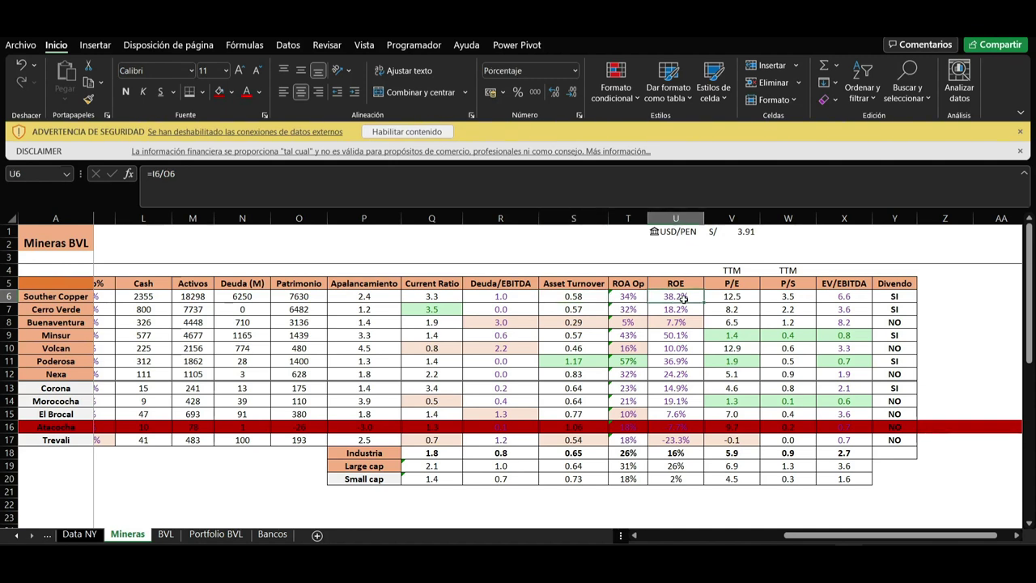
left_click(741, 298)
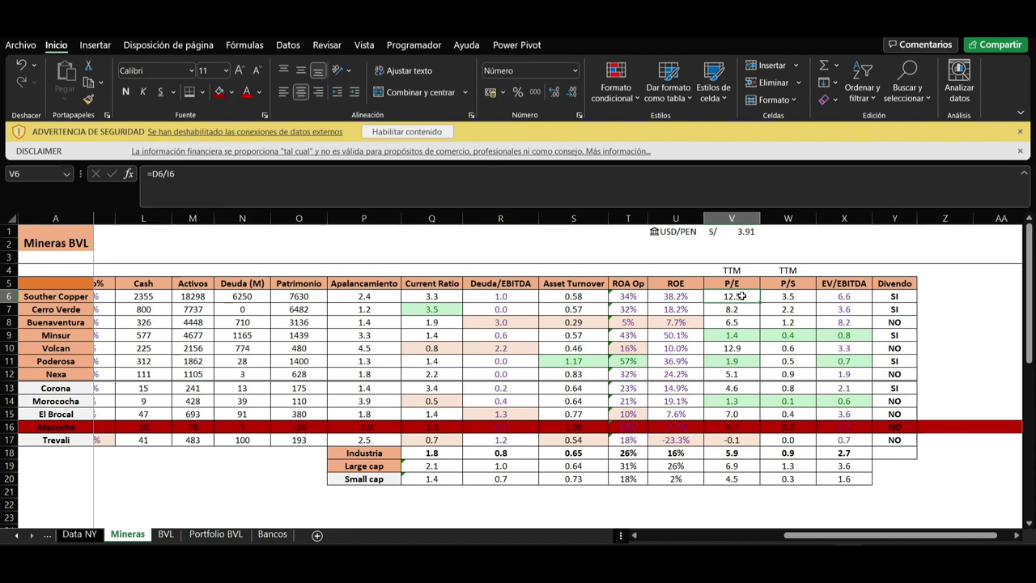
left_click(737, 310)
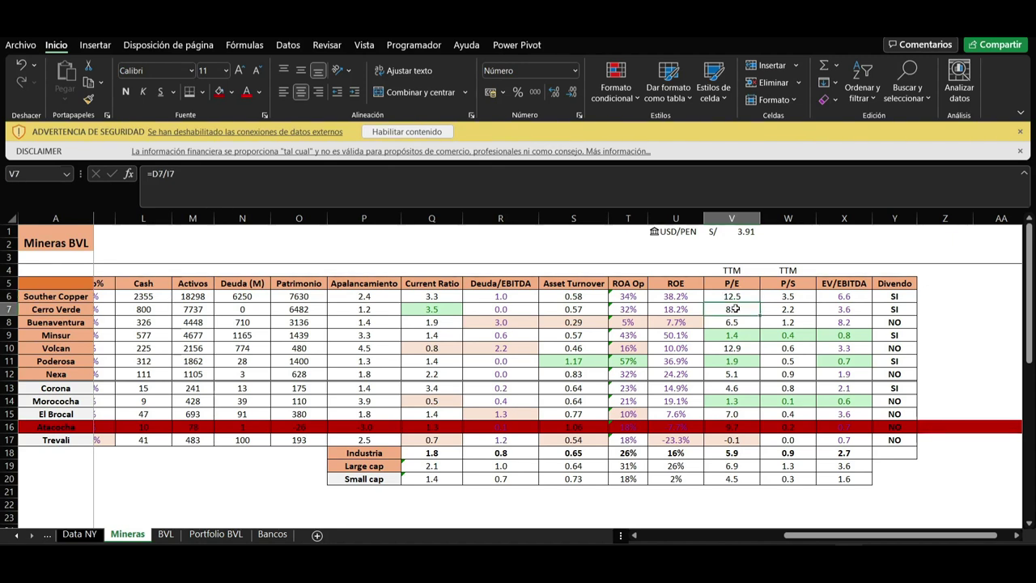
left_click(746, 349)
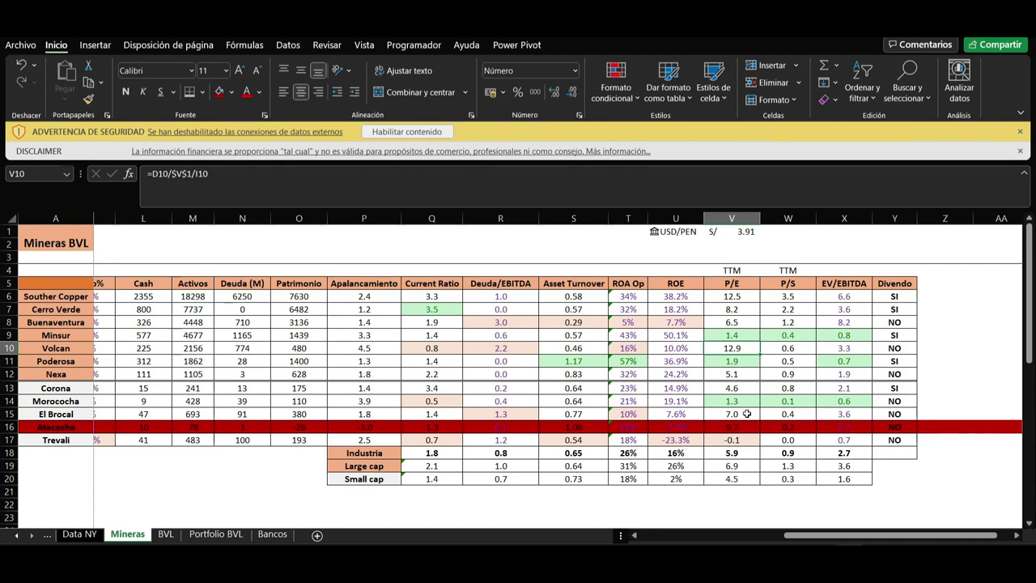
left_click(732, 439)
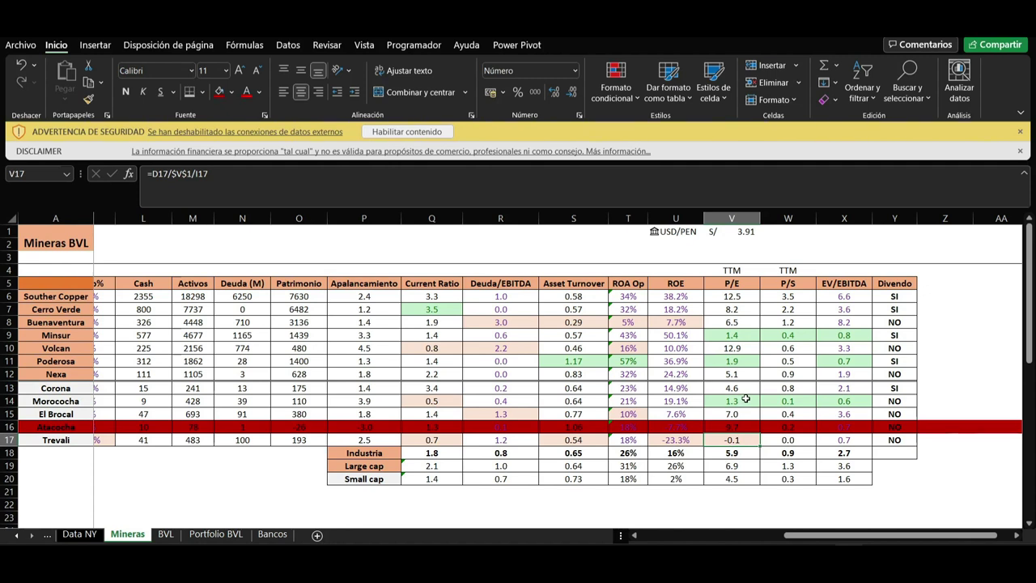
left_click(746, 398)
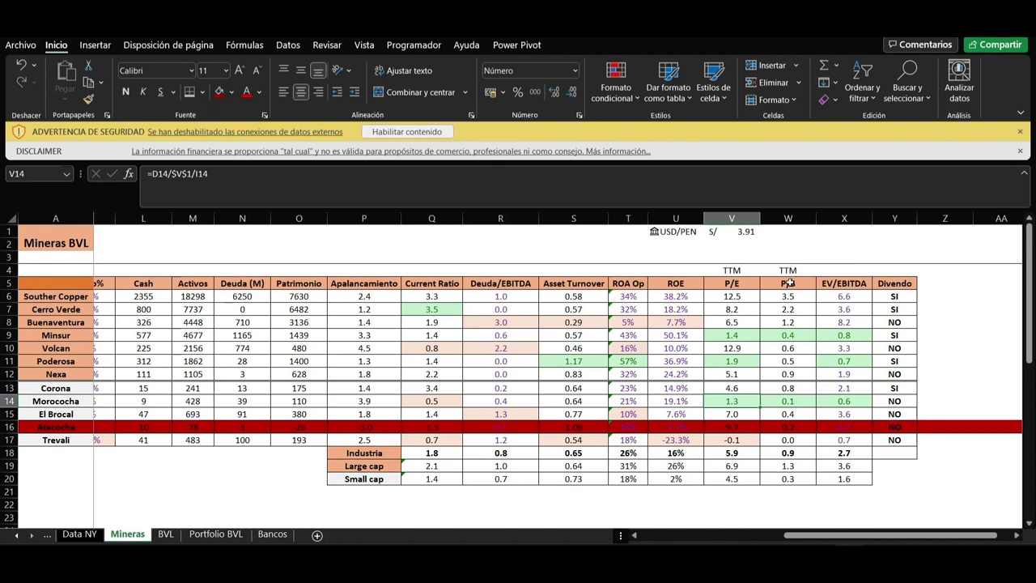
- Compare Minsur's P/S, EV/EBITDA, ROE and ROA Op with Morococha's P/S and the EV/EBITDA of Poderosa, Souther Copper and Buenaventura
left_click(787, 403)
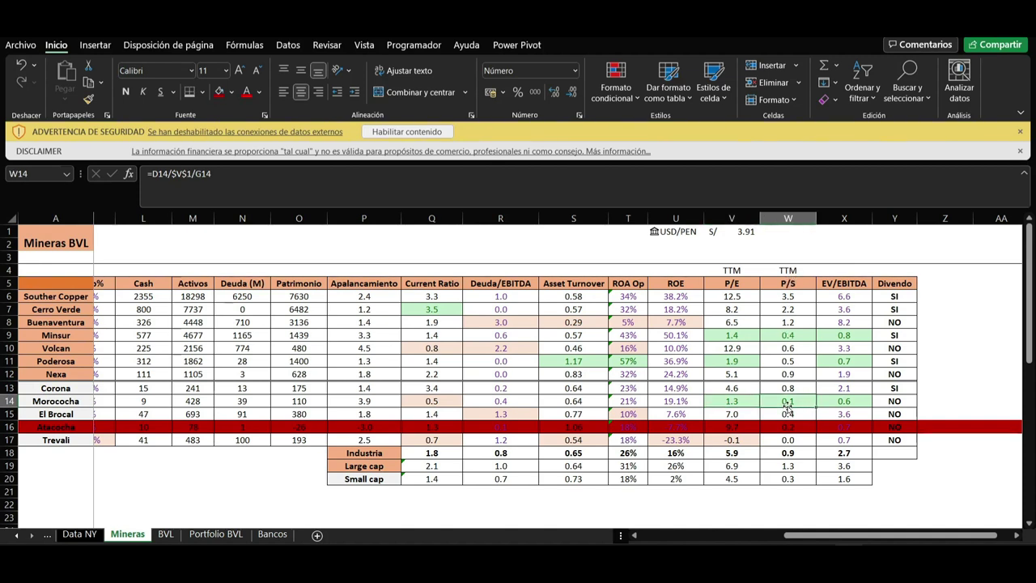
left_click(791, 335)
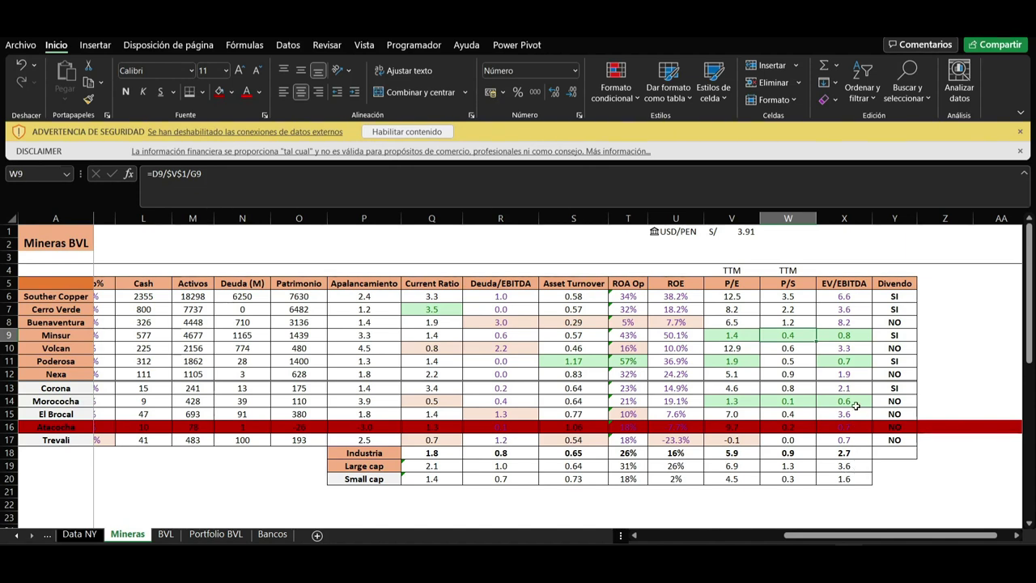
left_click(852, 358)
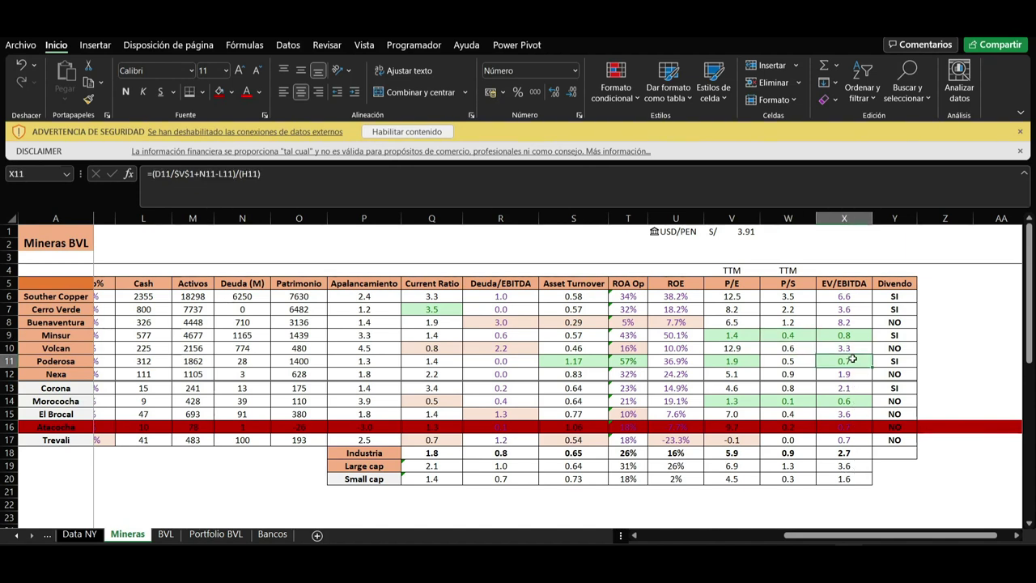
left_click(852, 336)
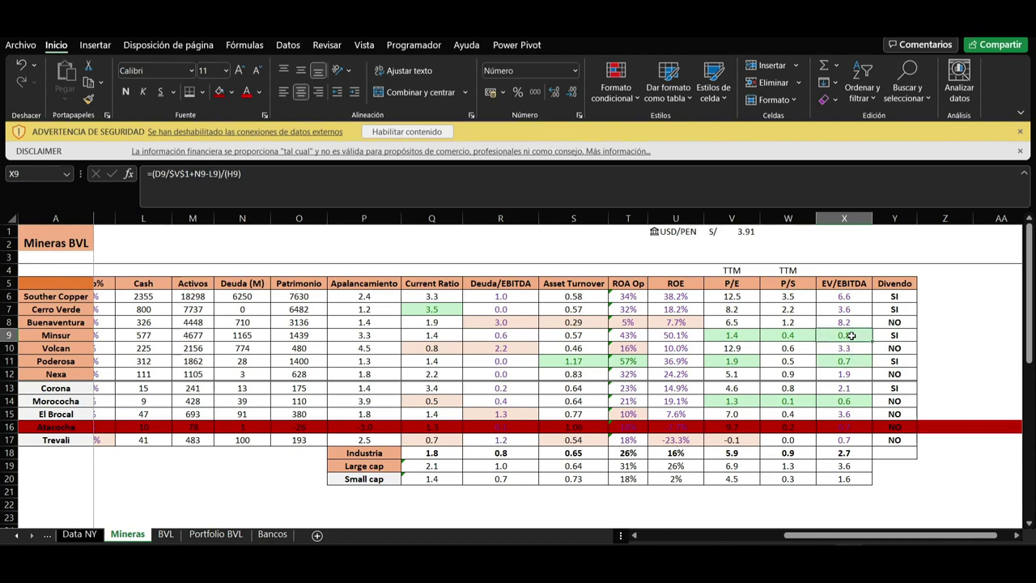
left_click(673, 335)
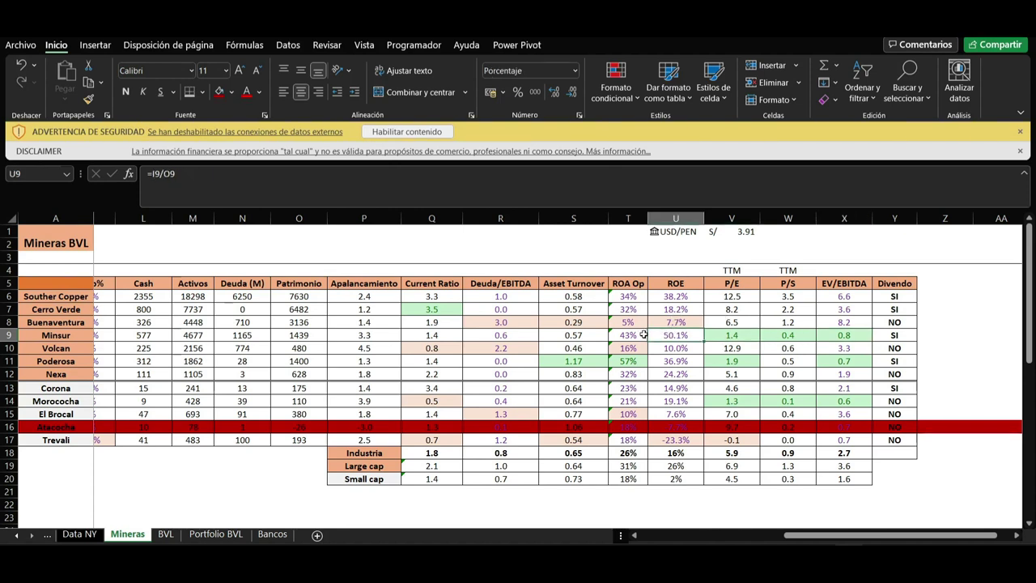
left_click(631, 334)
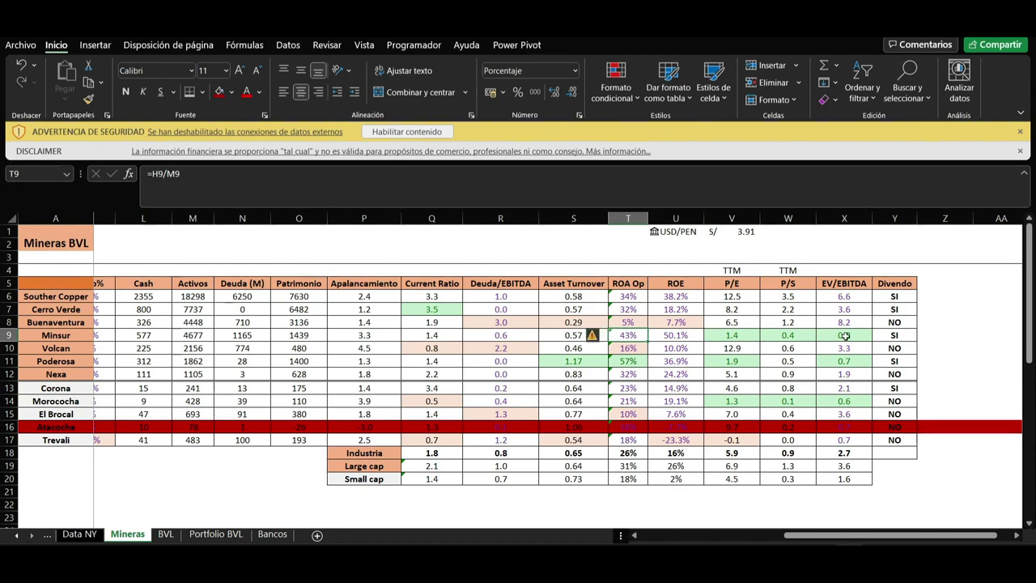
left_click(856, 298)
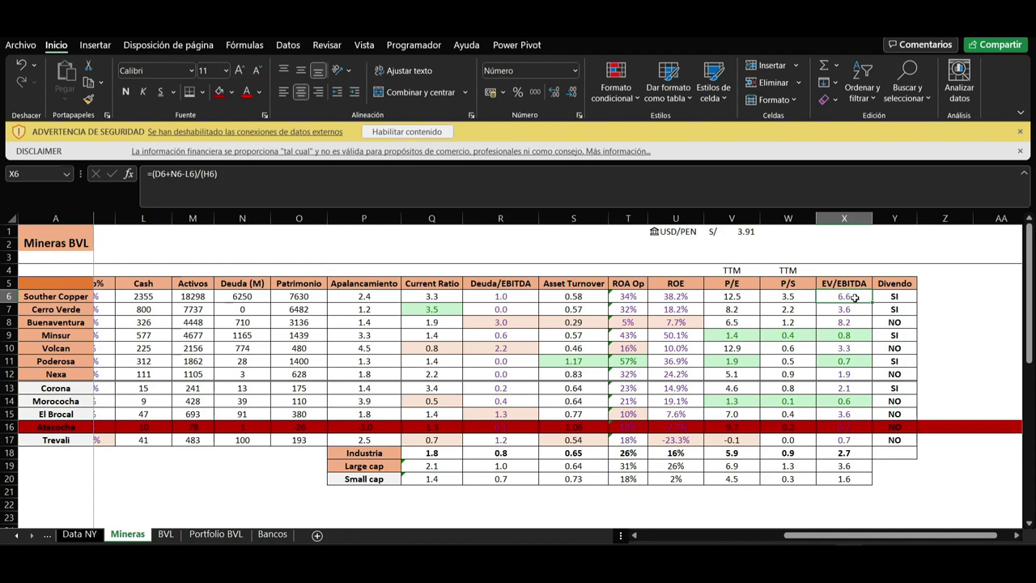
left_click(845, 322)
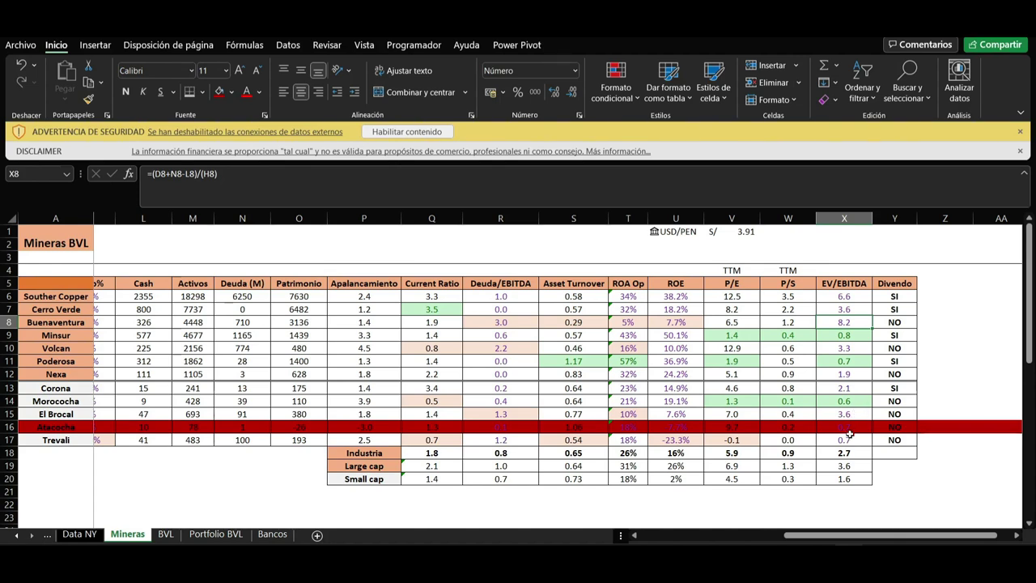
- Review Morococha's ROE, ROA Op, Asset Turnover, Deuda/EBITDA and Current Ratio
left_click_drag(821, 543, 805, 541)
left_click(753, 401)
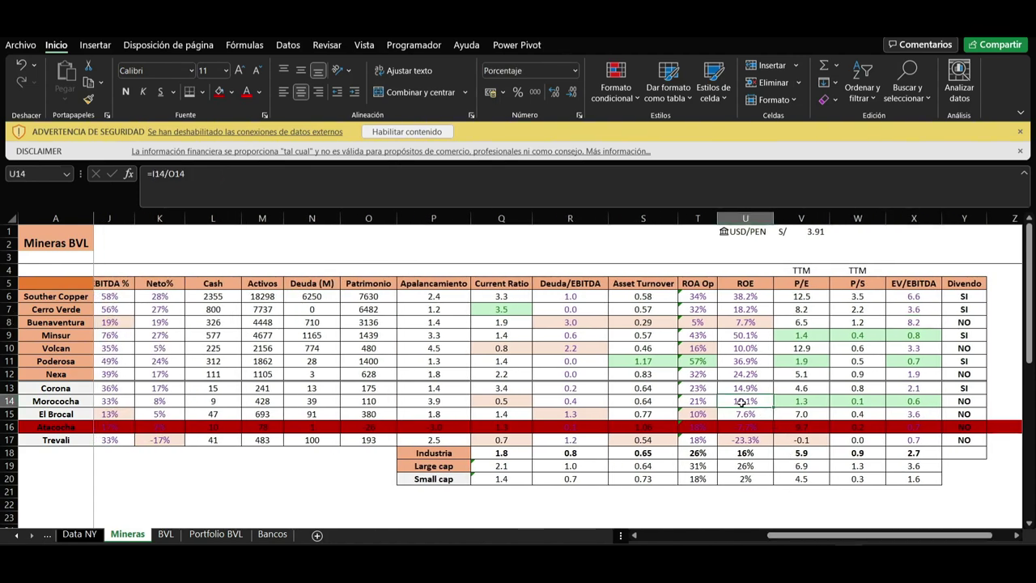
left_click(694, 401)
left_click(626, 400)
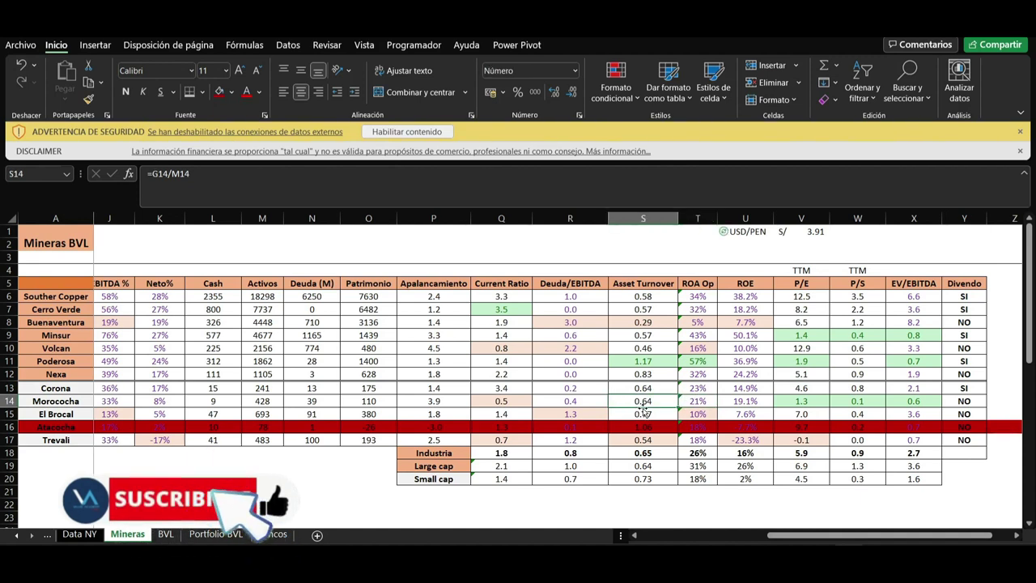
left_click(580, 401)
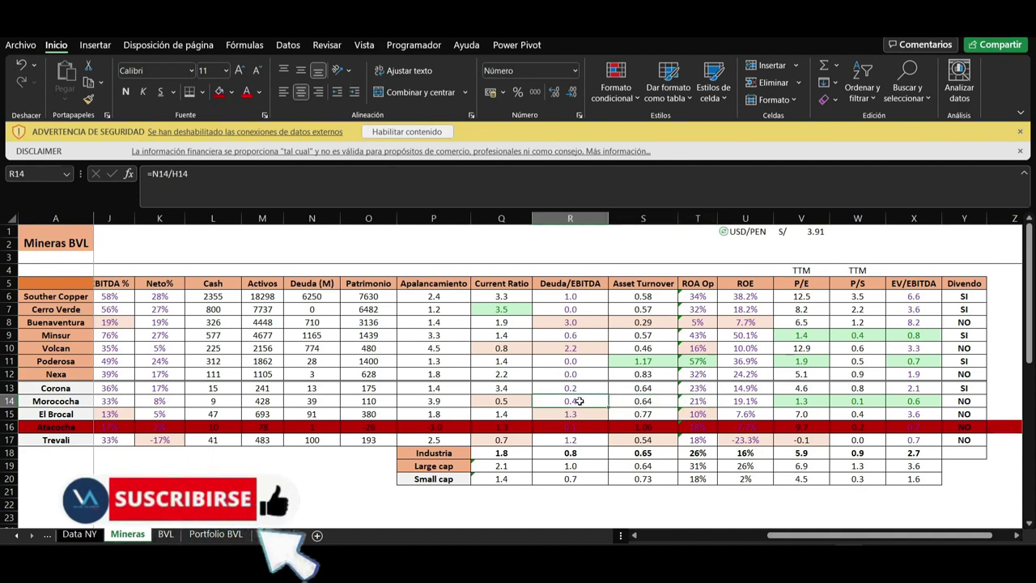
left_click(517, 401)
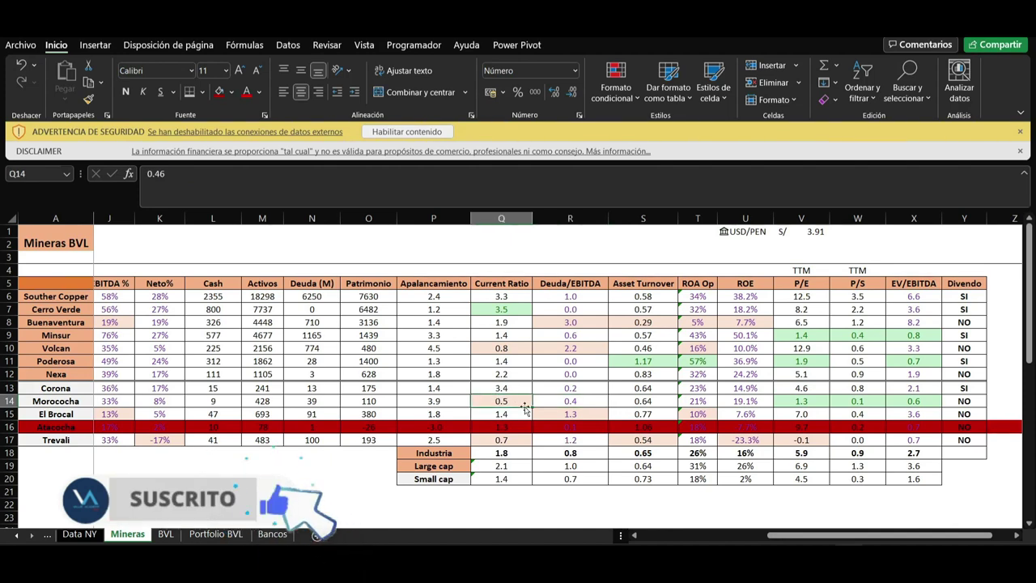
- Examine the Divendo entries of all the listed mining companies
left_click_drag(793, 541, 812, 541)
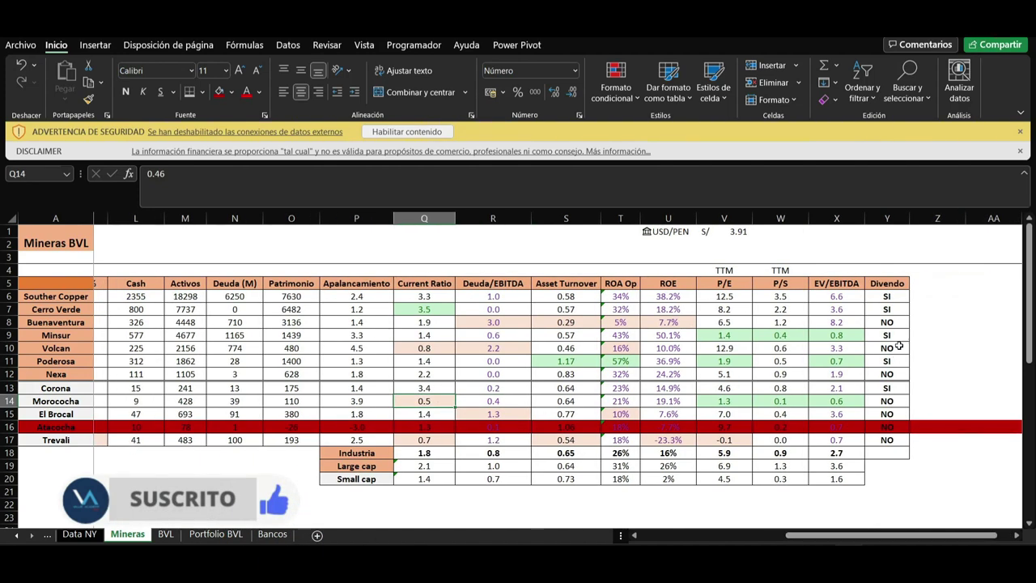
left_click_drag(891, 297, 901, 450)
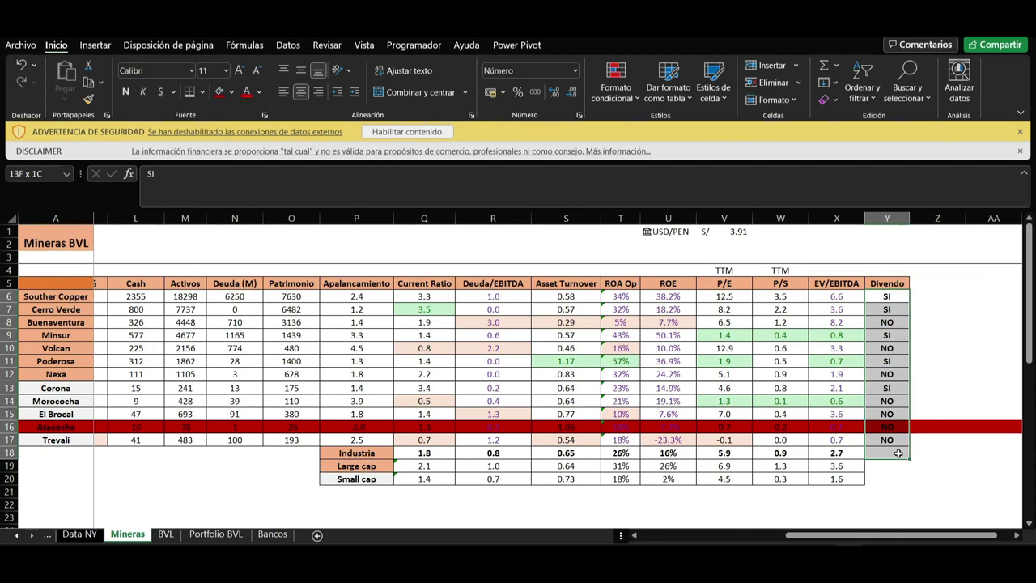
left_click(935, 375)
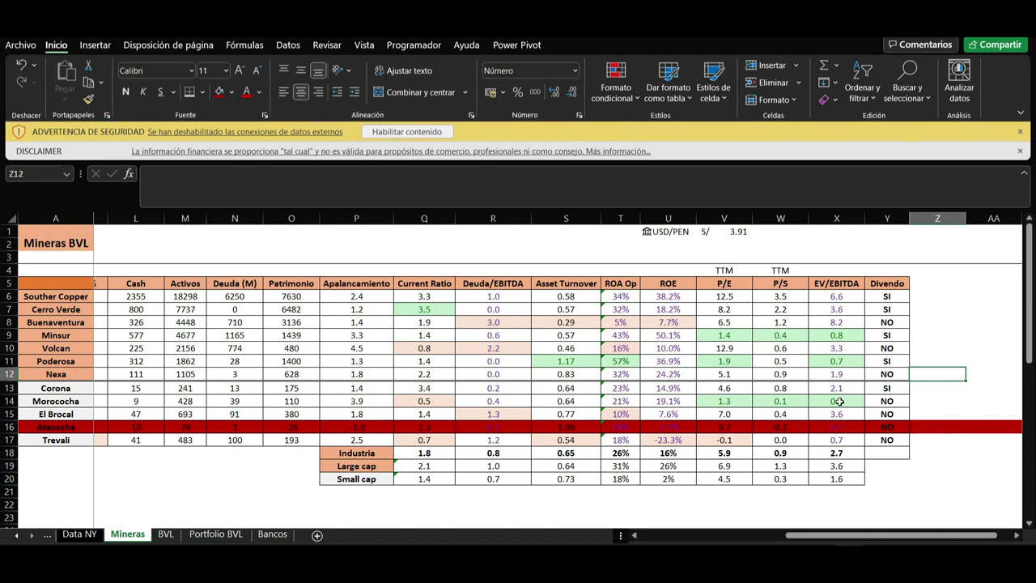
- Look across Morococha's whole row from EV/EBITDA back to the metals it produces, and check its Precio
left_click(812, 404)
left_click_drag(813, 404, 145, 401)
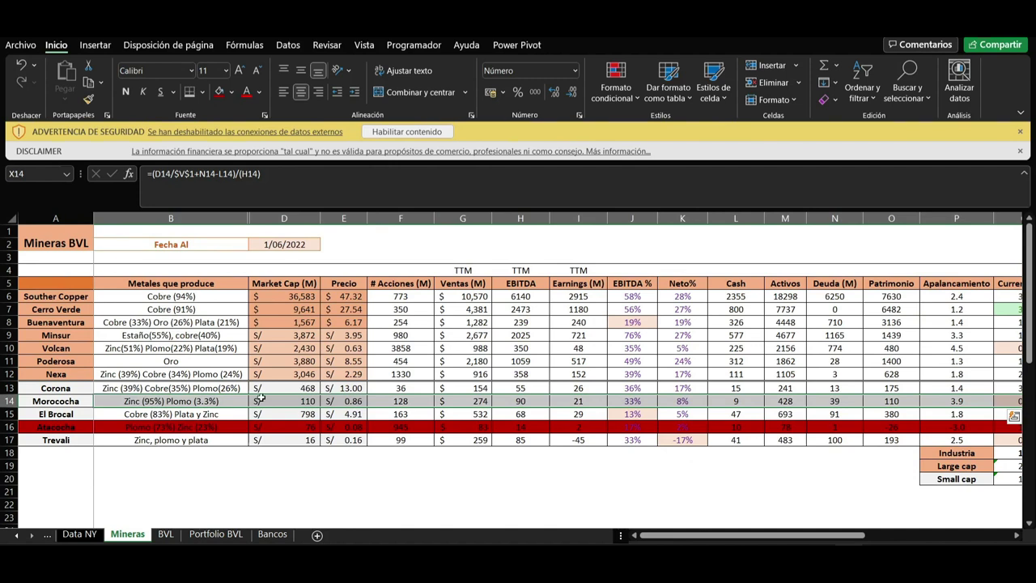
left_click(359, 398)
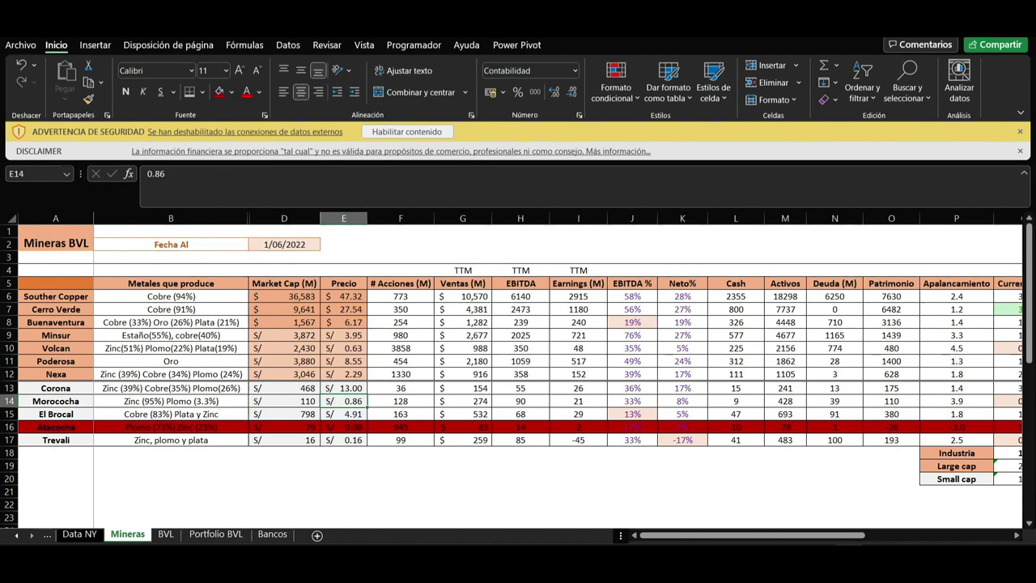
left_click_drag(804, 535, 948, 534)
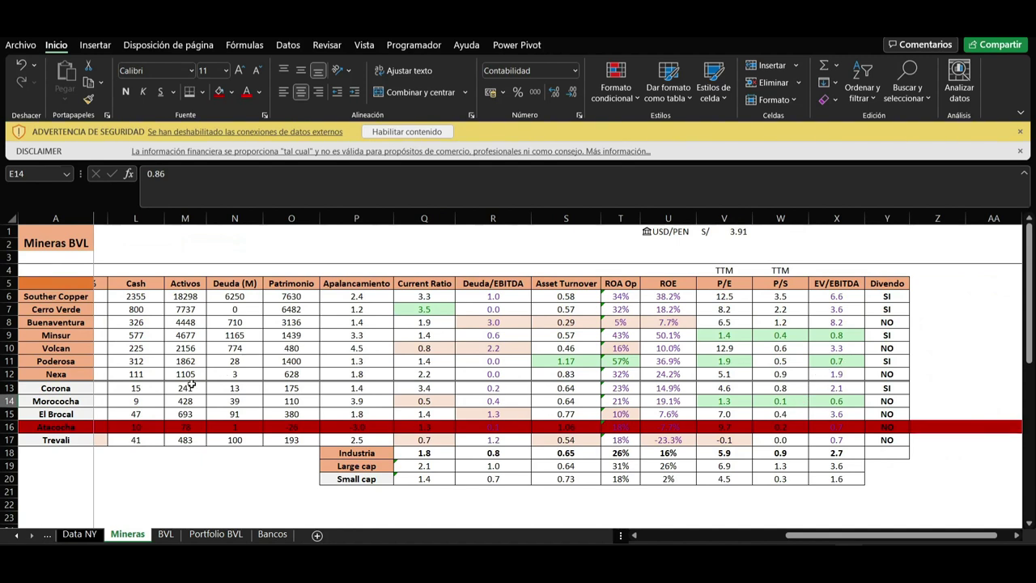
- Examine Poderosa's full row of ratios and compare its EV/EBITDA with Volcan's
left_click(10, 361)
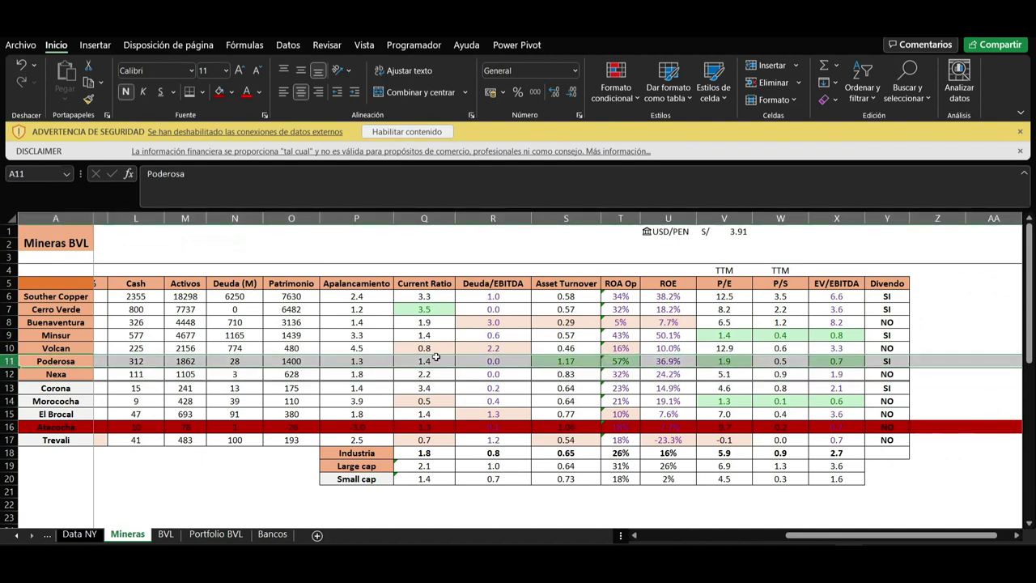
left_click(821, 360)
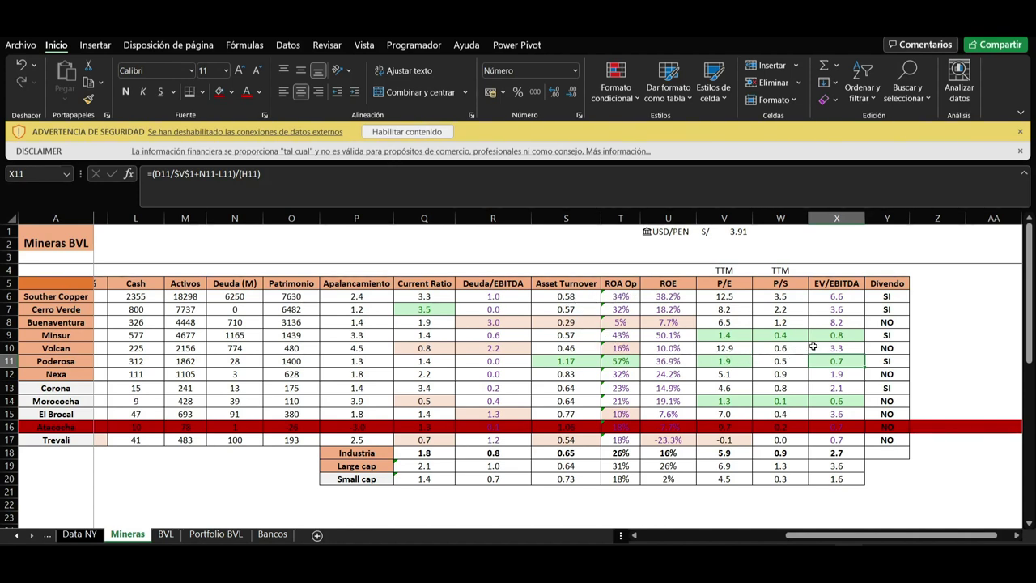
mouse_move(842, 348)
left_mouse_down()
mouse_move(162, 348)
mouse_move(844, 348)
left_mouse_up()
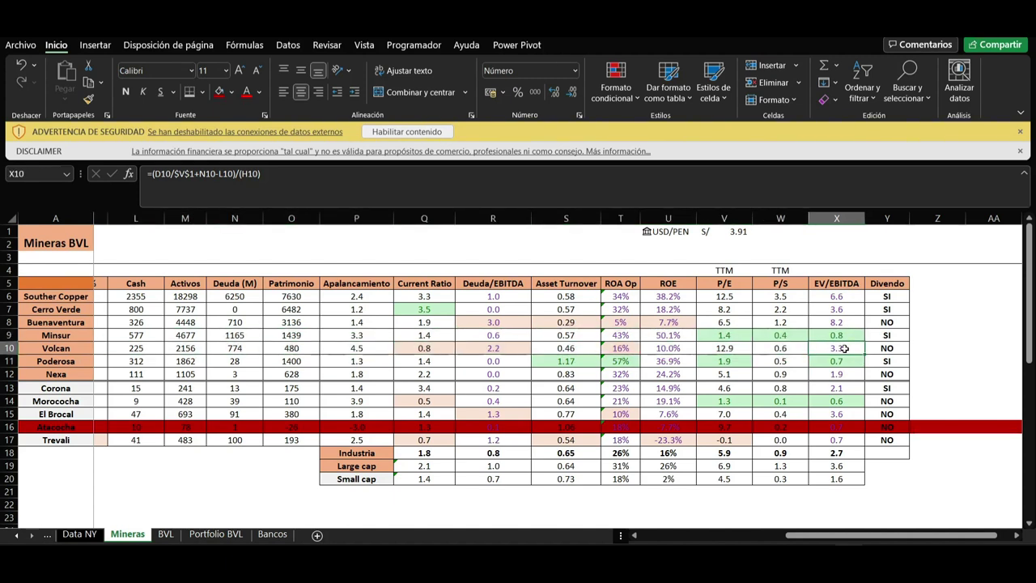